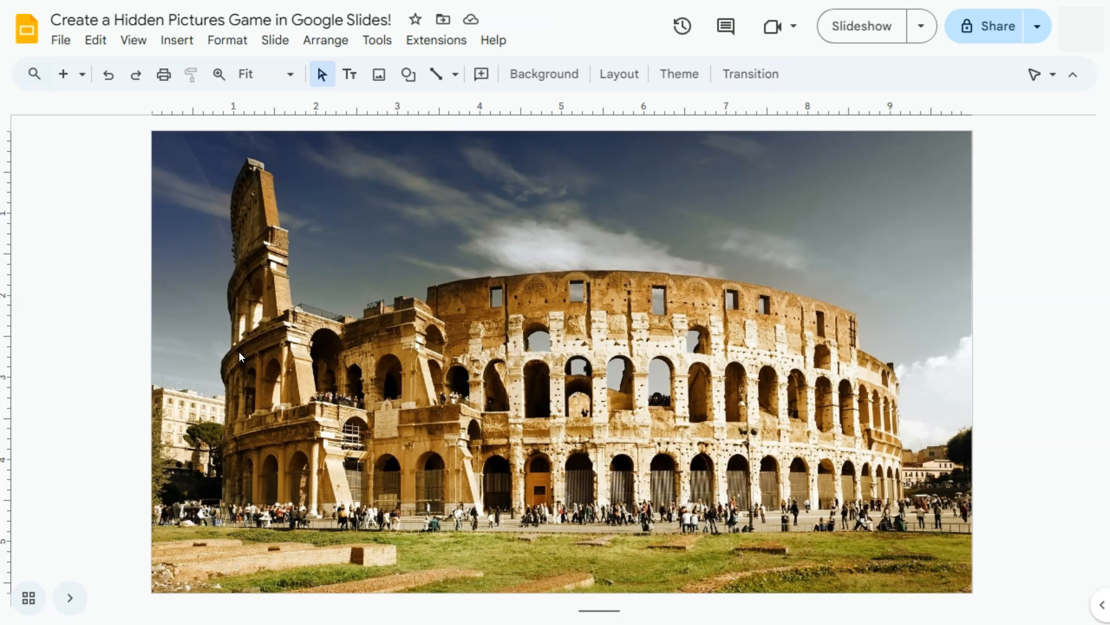
Add a blank slide and insert a table with four columns and three rows
{"action": "left_click", "coordinate": [82, 74]}
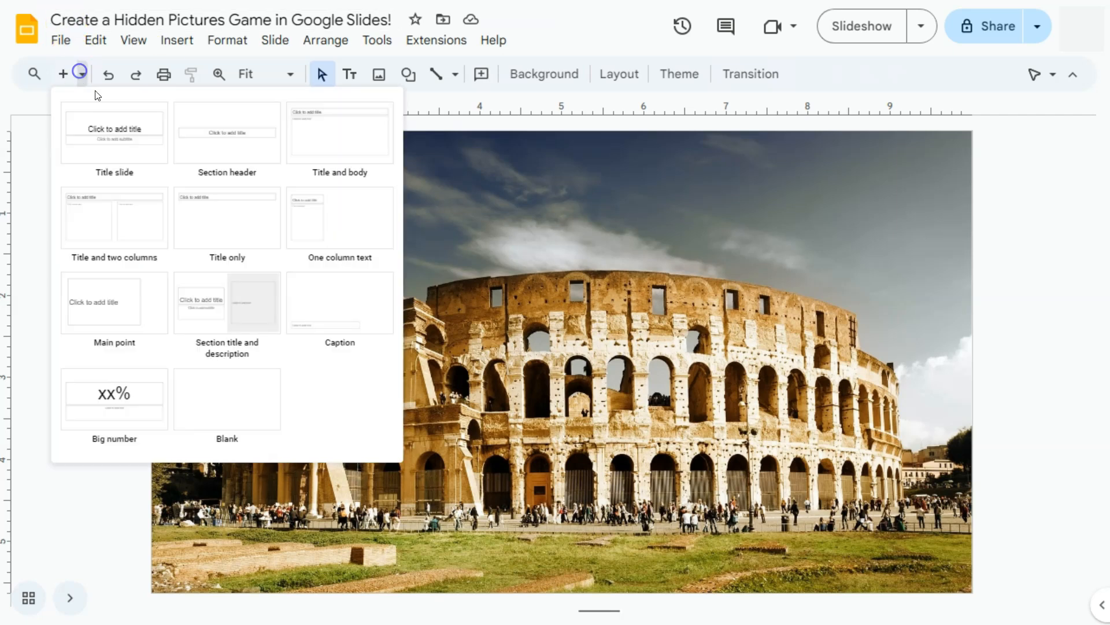
{"action": "left_click", "coordinate": [207, 413]}
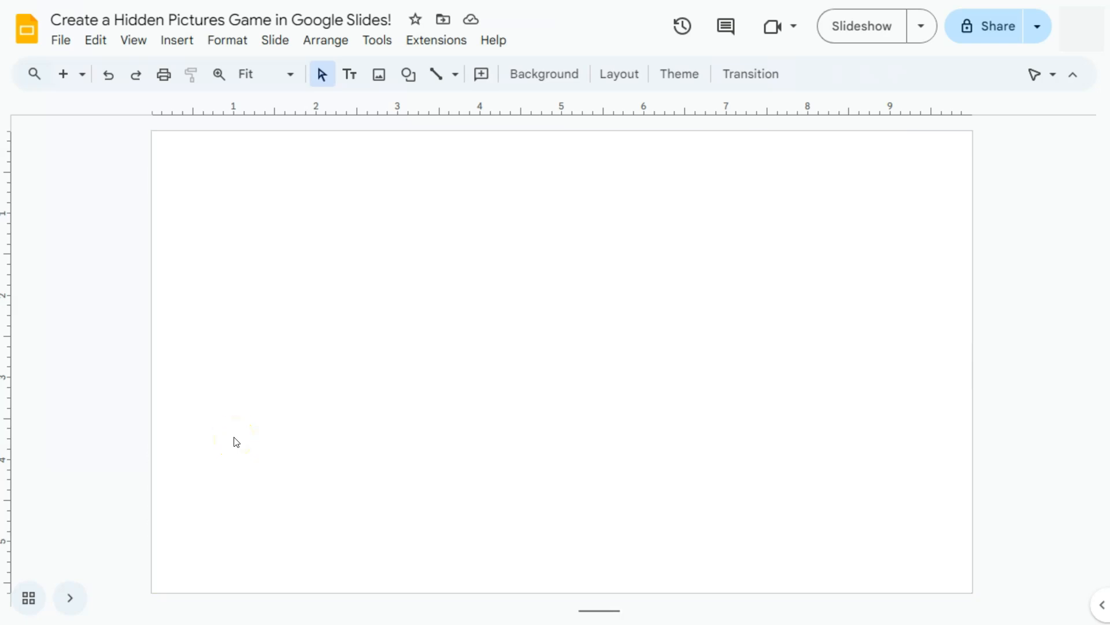
{"action": "left_click", "coordinate": [176, 40]}
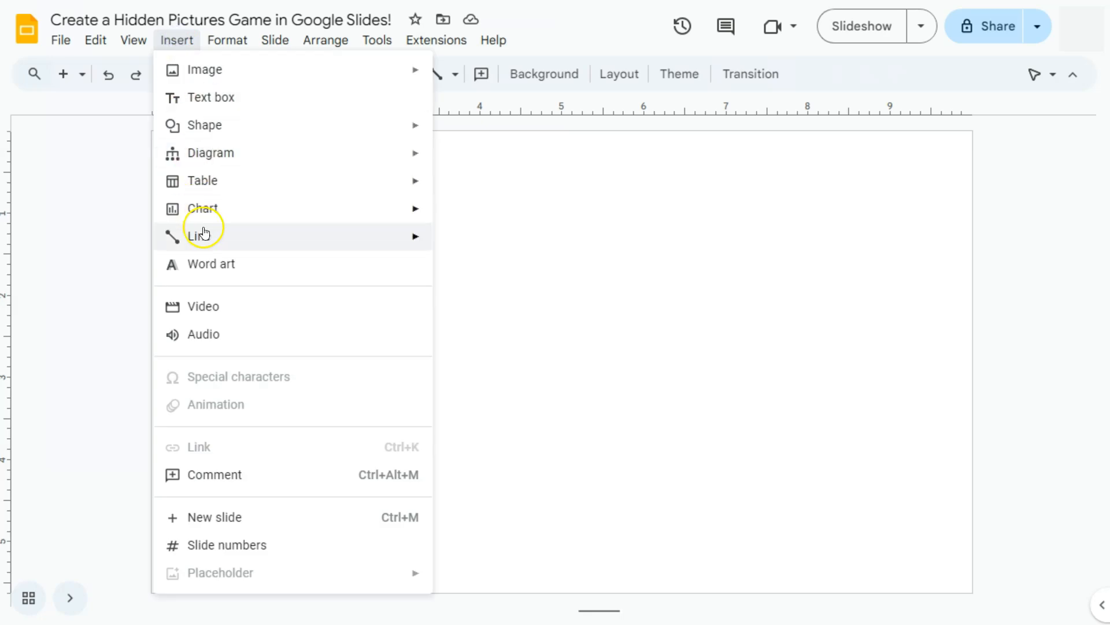
{"action": "mouse_move", "coordinate": [221, 194]}
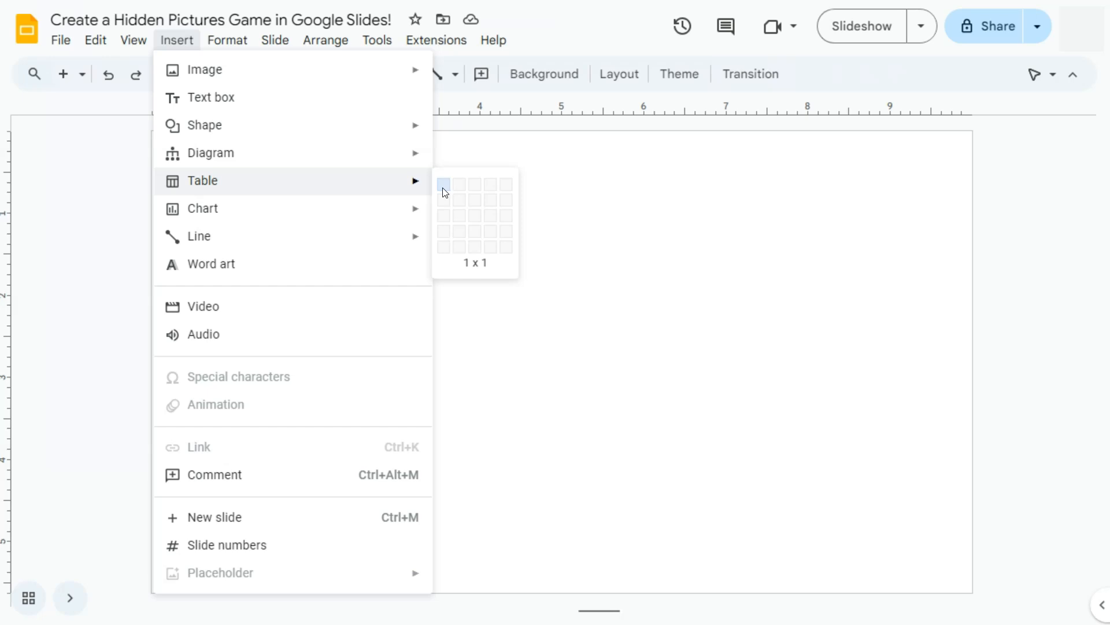
{"action": "left_click", "coordinate": [489, 217]}
Move the table to the slide's upper-left corner and stretch it to cover the whole slide
{"action": "left_click_drag", "start_coordinate": [481, 310], "coordinate": [397, 127]}
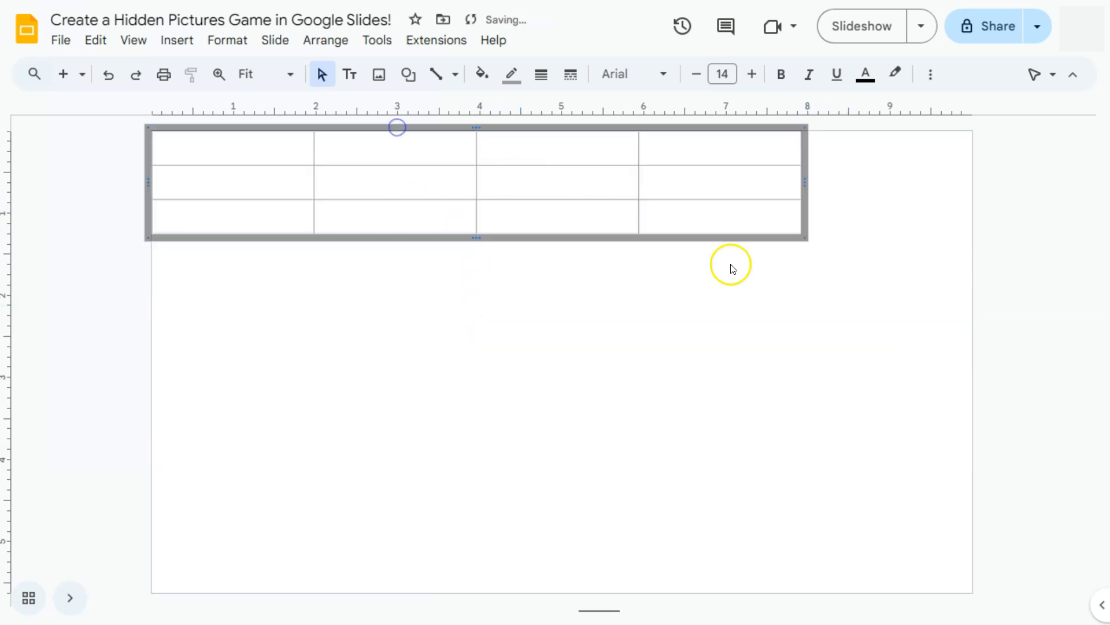
{"action": "left_click_drag", "start_coordinate": [805, 237], "coordinate": [982, 597]}
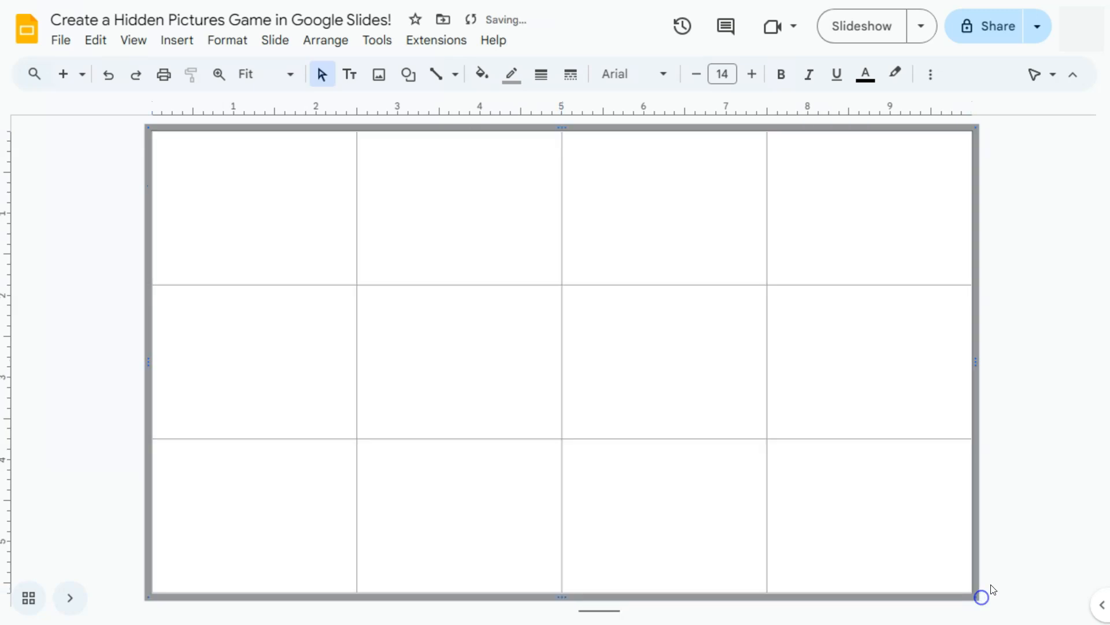
{"action": "left_click", "coordinate": [1032, 549]}
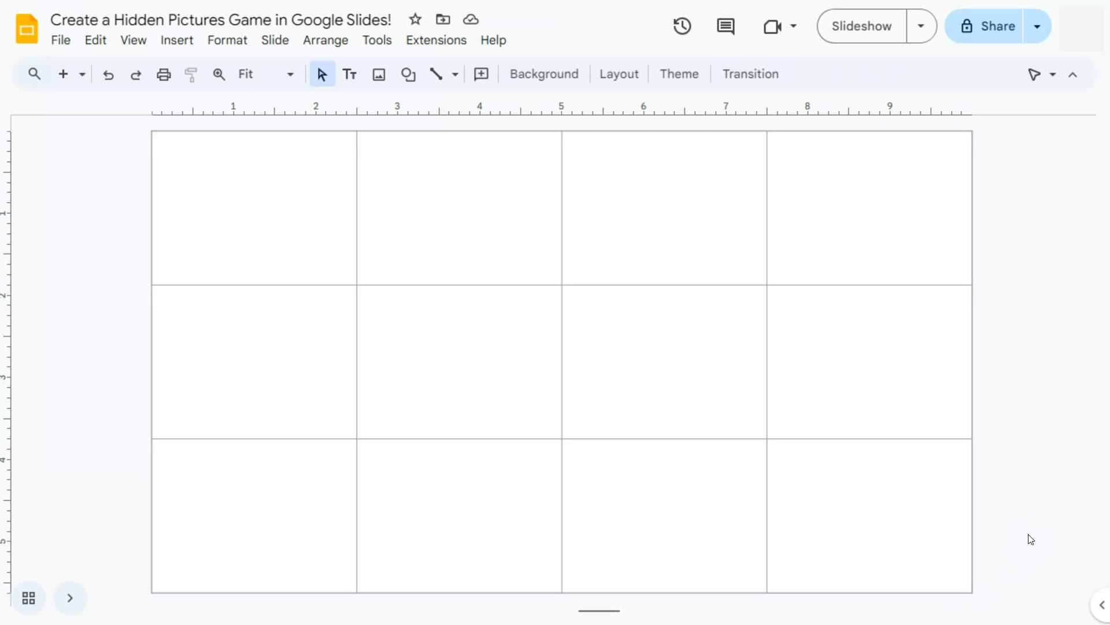
Draw a rectangle that exactly covers the table's upper-left cell
{"action": "left_click", "coordinate": [409, 74]}
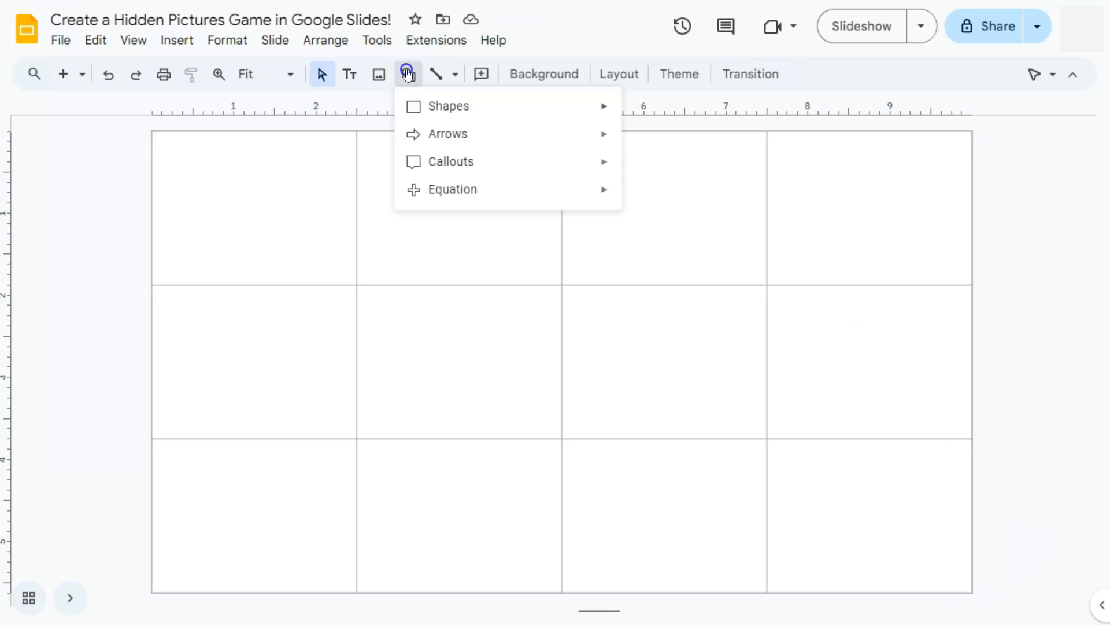
{"action": "mouse_move", "coordinate": [437, 110]}
{"action": "left_click", "coordinate": [635, 112]}
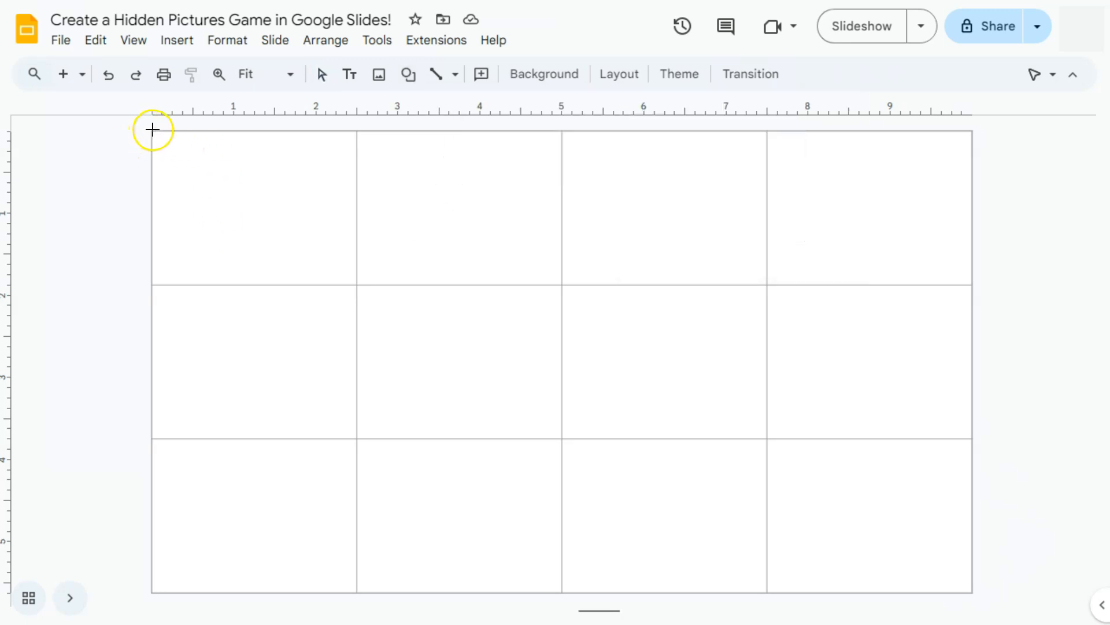
{"action": "mouse_move", "coordinate": [151, 131]}
{"action": "left_mouse_down"}
{"action": "mouse_move", "coordinate": [251, 248]}
{"action": "mouse_move", "coordinate": [356, 284]}
{"action": "left_mouse_up"}
{"action": "left_click_drag", "start_coordinate": [152, 133], "coordinate": [153, 132]}
{"action": "left_click", "coordinate": [107, 249]}
Duplicate the rectangle and place the copies over the remaining three cells of the table's first row
{"action": "left_click", "coordinate": [236, 220]}
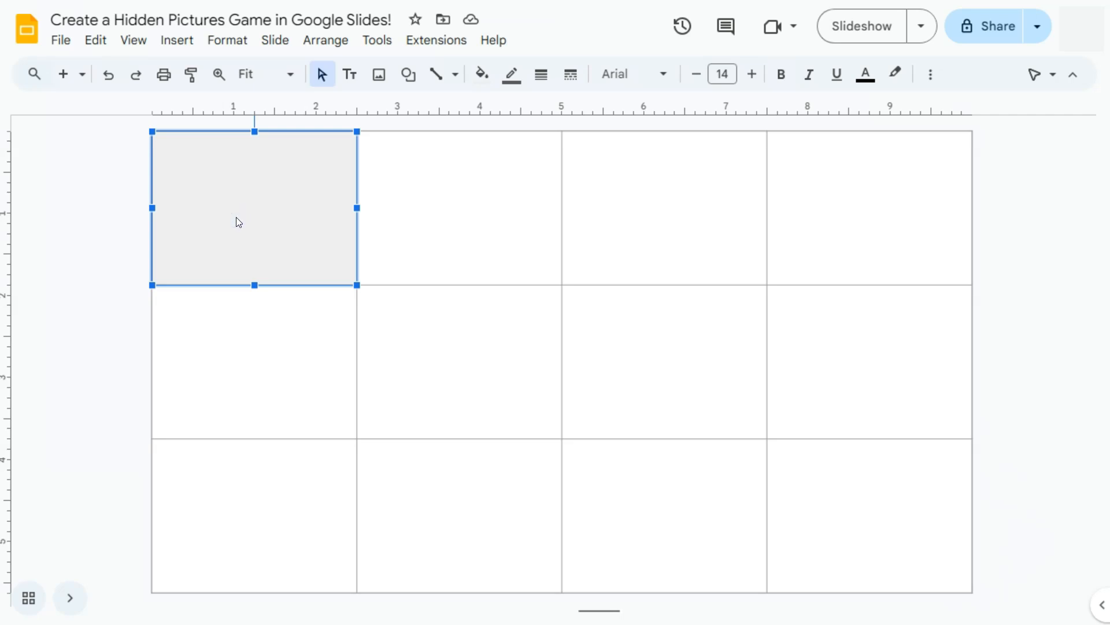
{"action": "key", "text": "ctrl+d"}
{"action": "left_click_drag", "start_coordinate": [236, 221], "coordinate": [491, 182]}
{"action": "left_click", "coordinate": [495, 349]}
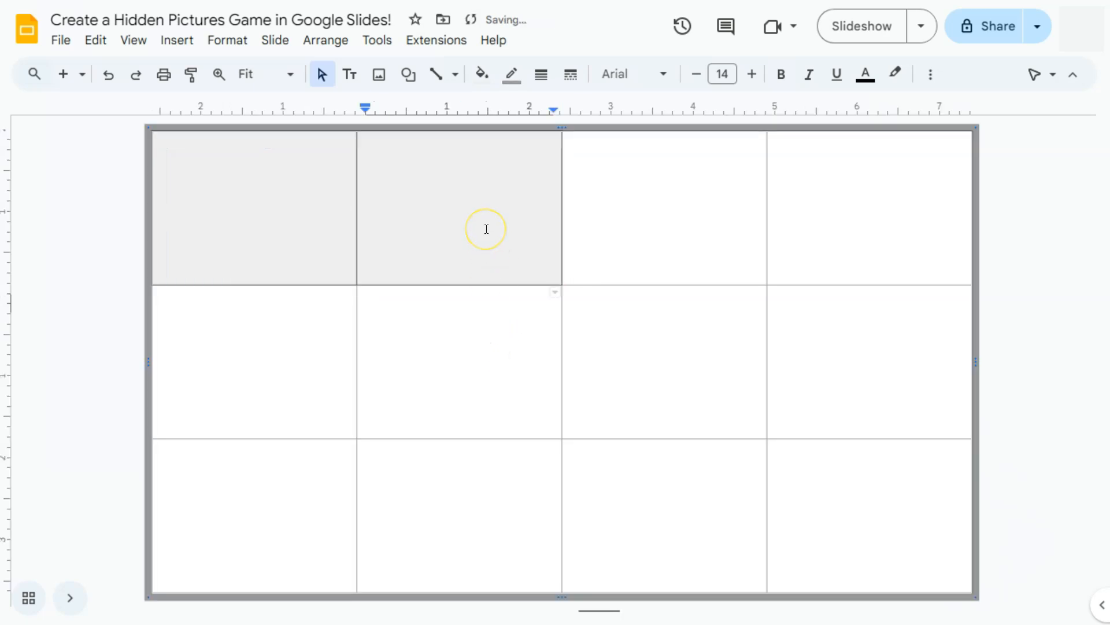
{"action": "left_click_drag", "start_coordinate": [357, 239], "coordinate": [677, 205]}
{"action": "key", "text": "ctrl+v"}
{"action": "left_click_drag", "start_coordinate": [311, 234], "coordinate": [881, 196]}
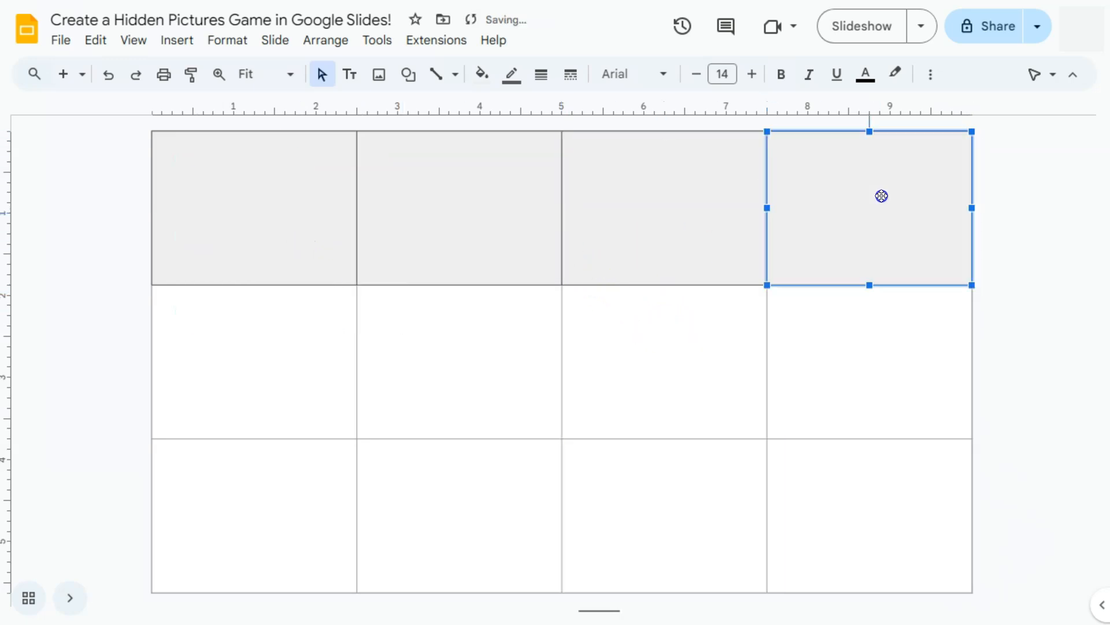
Paste four more copies of the rectangle over the cells of the table's second row
{"action": "key", "text": "ctrl+v"}
{"action": "left_click_drag", "start_coordinate": [330, 253], "coordinate": [272, 353]}
{"action": "key", "text": "ctrl+v"}
{"action": "left_click_drag", "start_coordinate": [290, 276], "coordinate": [683, 364]}
{"action": "key", "text": "ctrl+v"}
Paste copies of the rectangle over the four cells of the table's third row
{"action": "key", "text": "ctrl+v"}
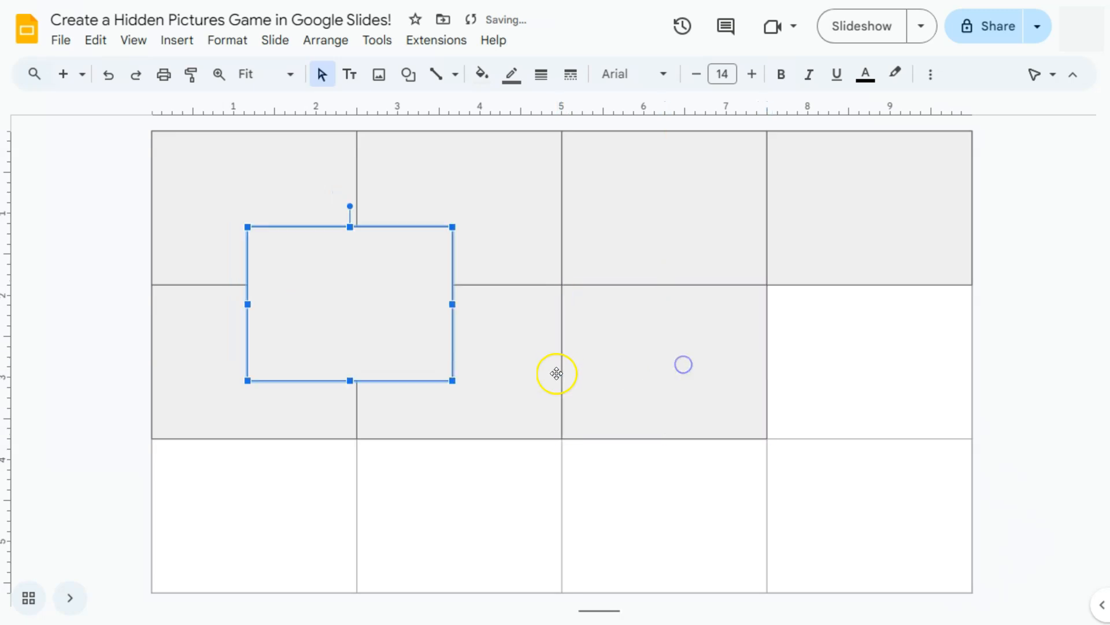
{"action": "left_click_drag", "start_coordinate": [367, 297], "coordinate": [868, 347]}
{"action": "key", "text": "ctrl+v"}
{"action": "left_click_drag", "start_coordinate": [423, 310], "coordinate": [295, 505]}
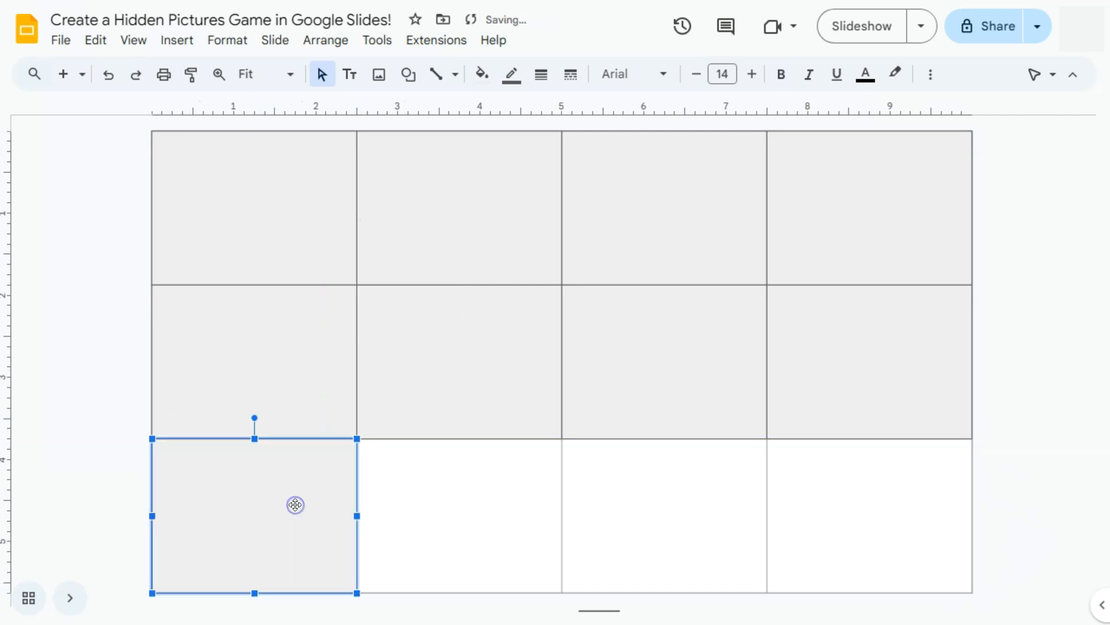
{"action": "key", "text": "ctrl+v"}
{"action": "left_click_drag", "start_coordinate": [366, 330], "coordinate": [696, 508]}
{"action": "key", "text": "ctrl+v"}
{"action": "left_click_drag", "start_coordinate": [463, 354], "coordinate": [921, 504]}
{"action": "left_click", "coordinate": [1059, 471]}
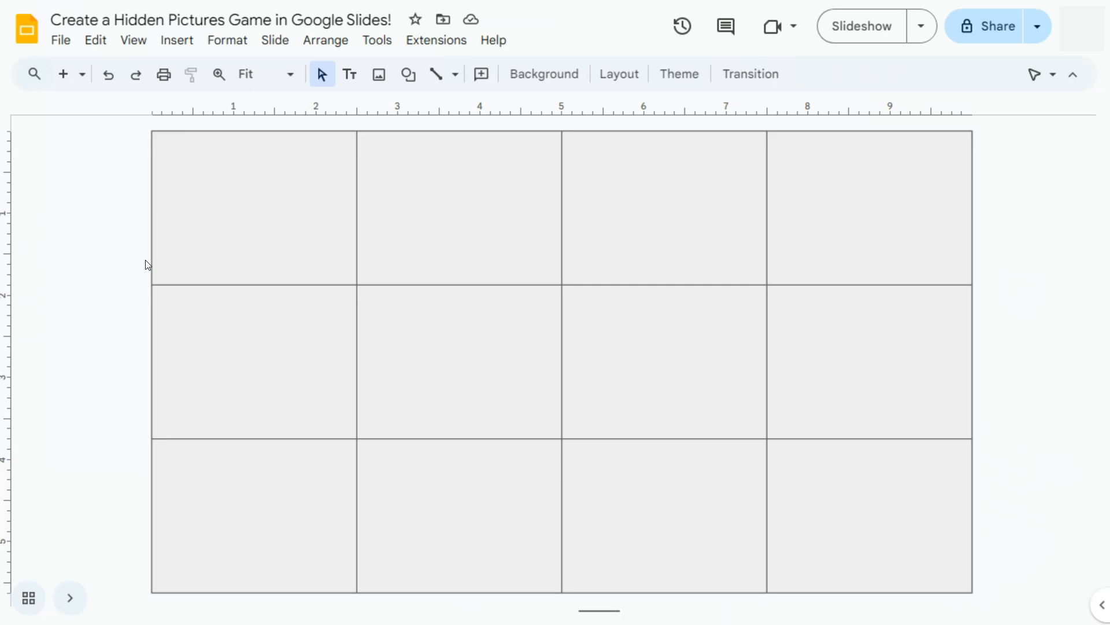
Select all twelve rectangles and group them
{"action": "left_click_drag", "start_coordinate": [289, 245], "coordinate": [284, 501]}
{"action": "left_click_drag", "start_coordinate": [477, 514], "coordinate": [830, 510]}
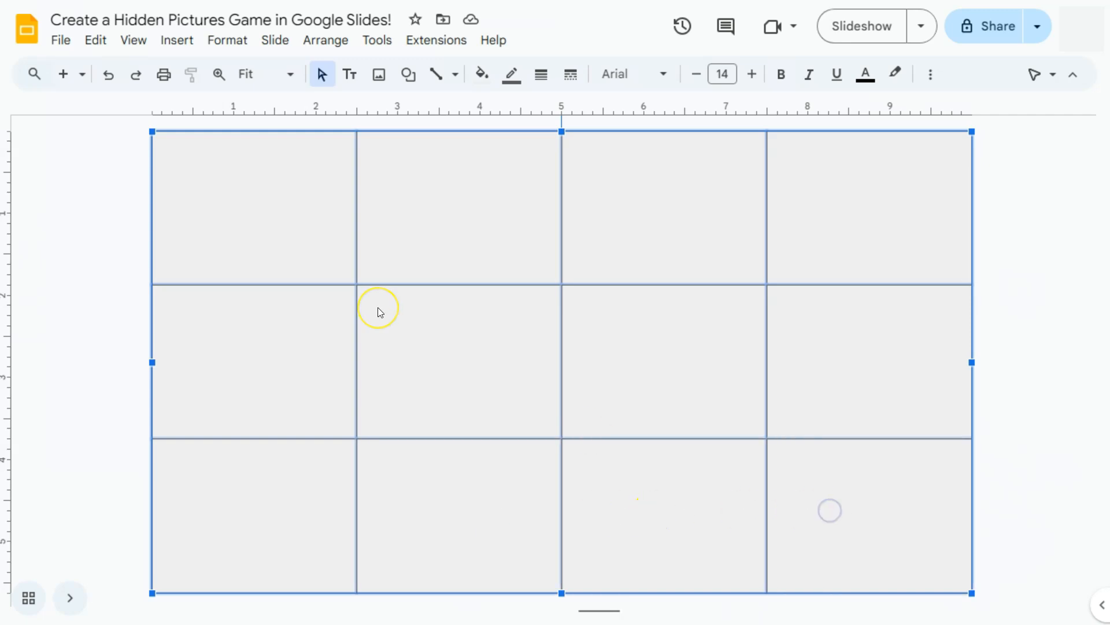
{"action": "right_click", "coordinate": [411, 218]}
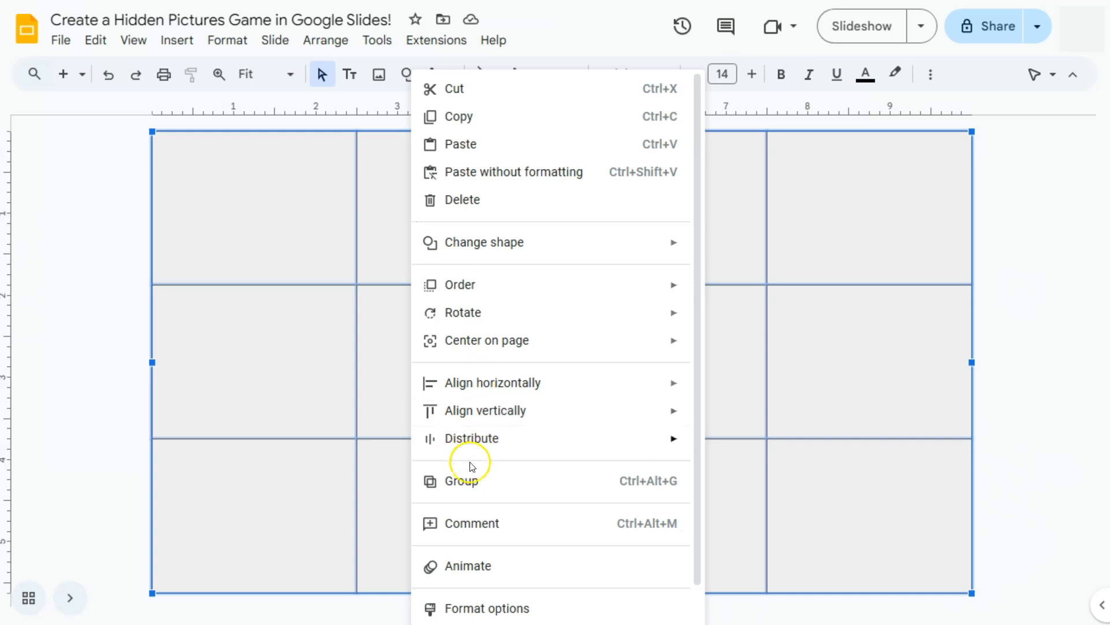
{"action": "left_click", "coordinate": [467, 480]}
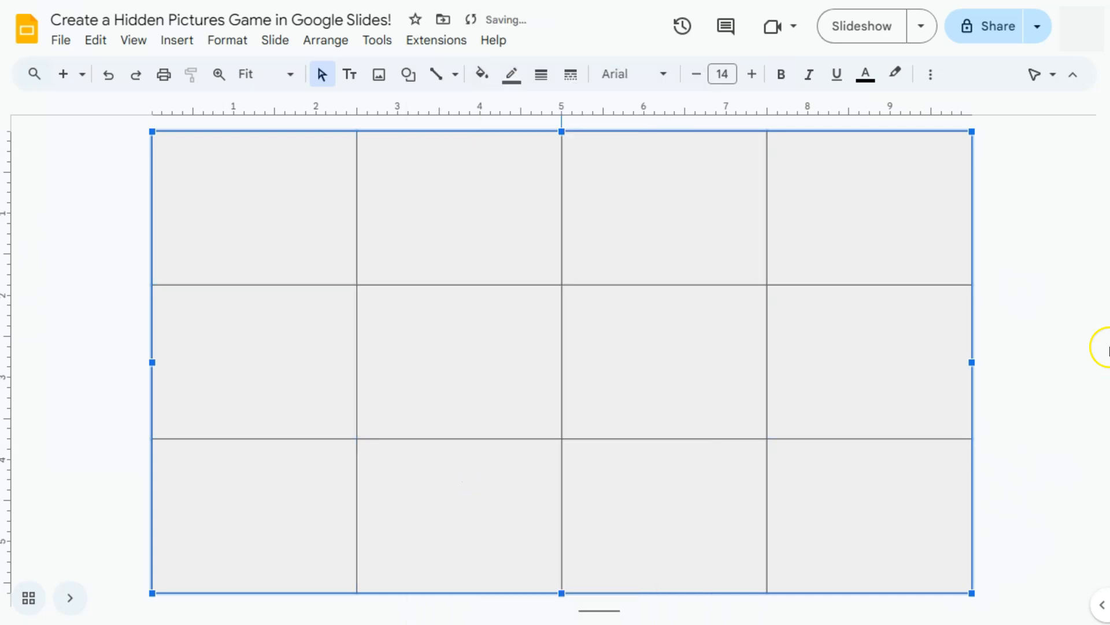
Move the rectangle group aside to expose the table and delete the table
{"action": "left_click_drag", "start_coordinate": [243, 171], "coordinate": [443, 244]}
{"action": "left_click", "coordinate": [220, 204]}
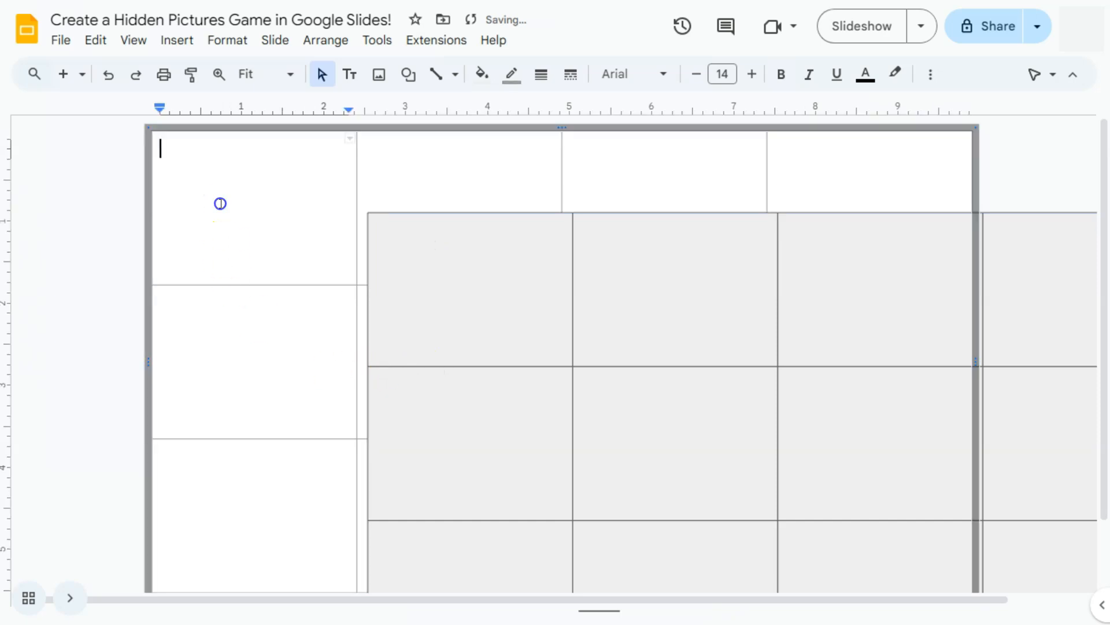
{"action": "left_click", "coordinate": [201, 126]}
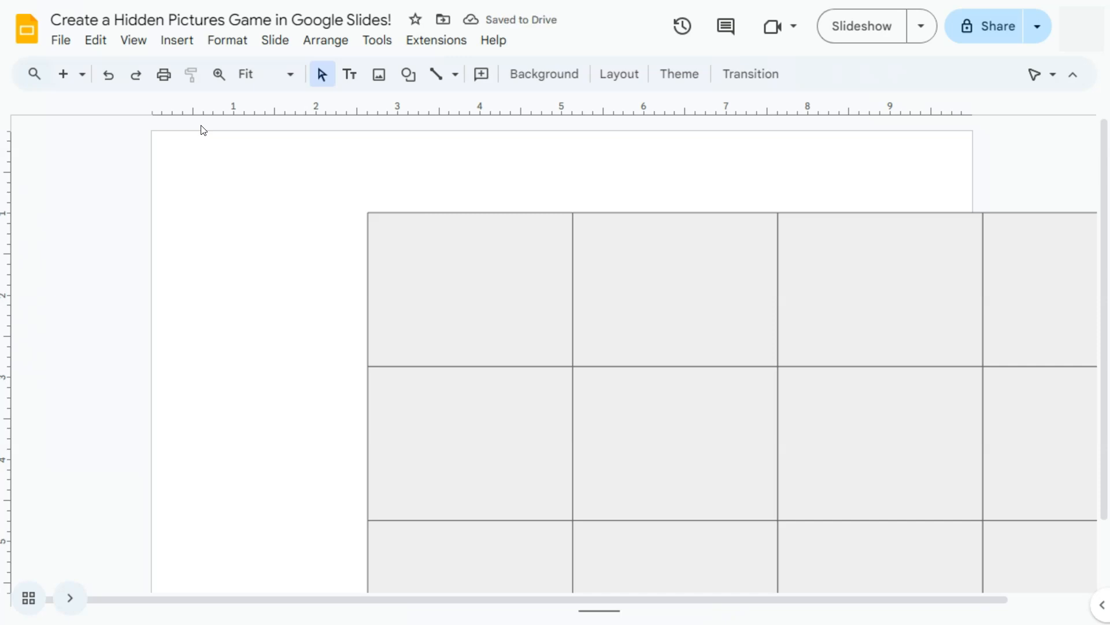
Move the rectangle group back so it covers the slide, and ungroup it
{"action": "left_click_drag", "start_coordinate": [470, 259], "coordinate": [258, 182]}
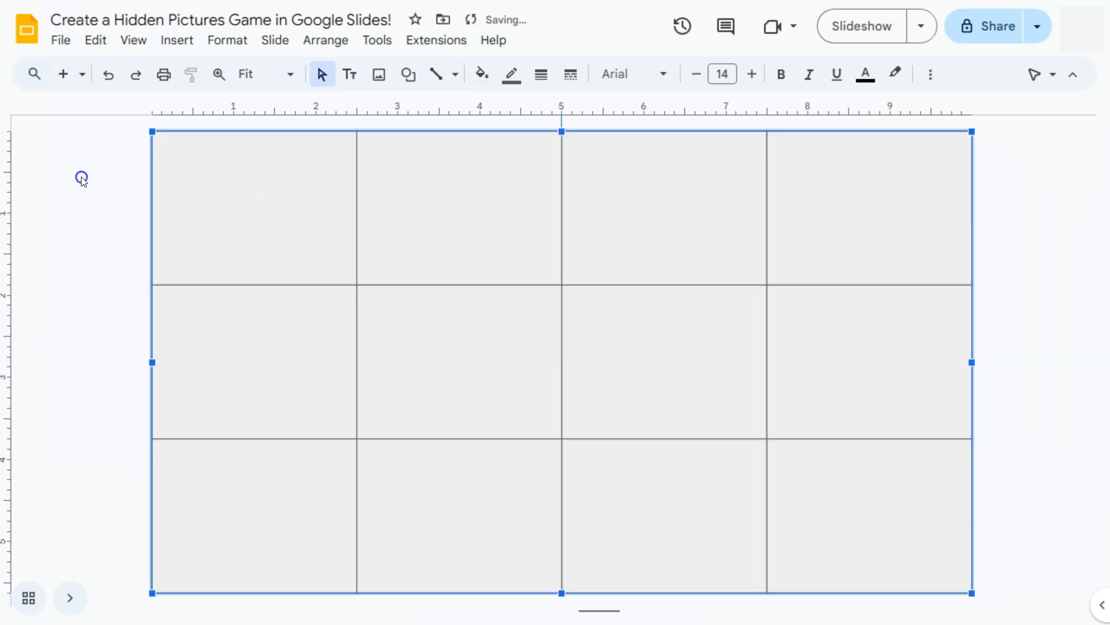
{"action": "left_click", "coordinate": [82, 179]}
{"action": "right_click", "coordinate": [286, 192]}
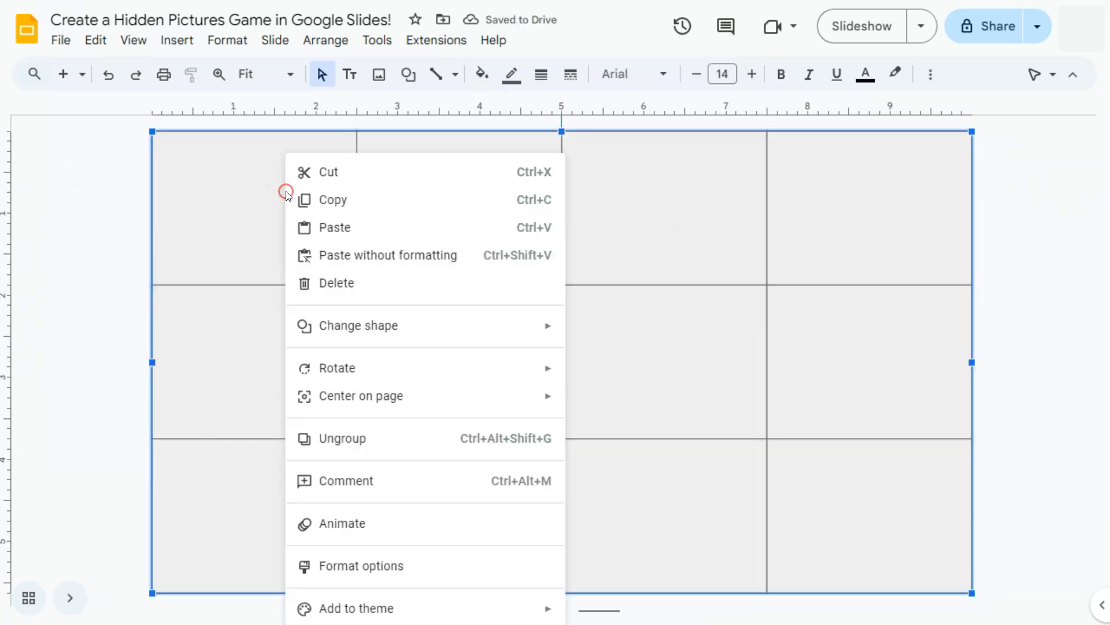
{"action": "left_click", "coordinate": [364, 438]}
{"action": "left_click", "coordinate": [18, 259]}
Check each of the twelve rectangles, row by row, to see whether it can be selected individually
{"action": "left_click", "coordinate": [252, 188]}
{"action": "left_click", "coordinate": [452, 207]}
{"action": "left_click", "coordinate": [647, 201]}
{"action": "left_click", "coordinate": [880, 211]}
{"action": "left_click", "coordinate": [248, 372]}
{"action": "left_click", "coordinate": [463, 367]}
{"action": "left_click", "coordinate": [650, 365]}
{"action": "left_click", "coordinate": [868, 374]}
{"action": "left_click", "coordinate": [274, 524]}
{"action": "left_click", "coordinate": [460, 515]}
{"action": "left_click", "coordinate": [701, 516]}
{"action": "left_click", "coordinate": [843, 533]}
{"action": "left_click", "coordinate": [51, 340]}
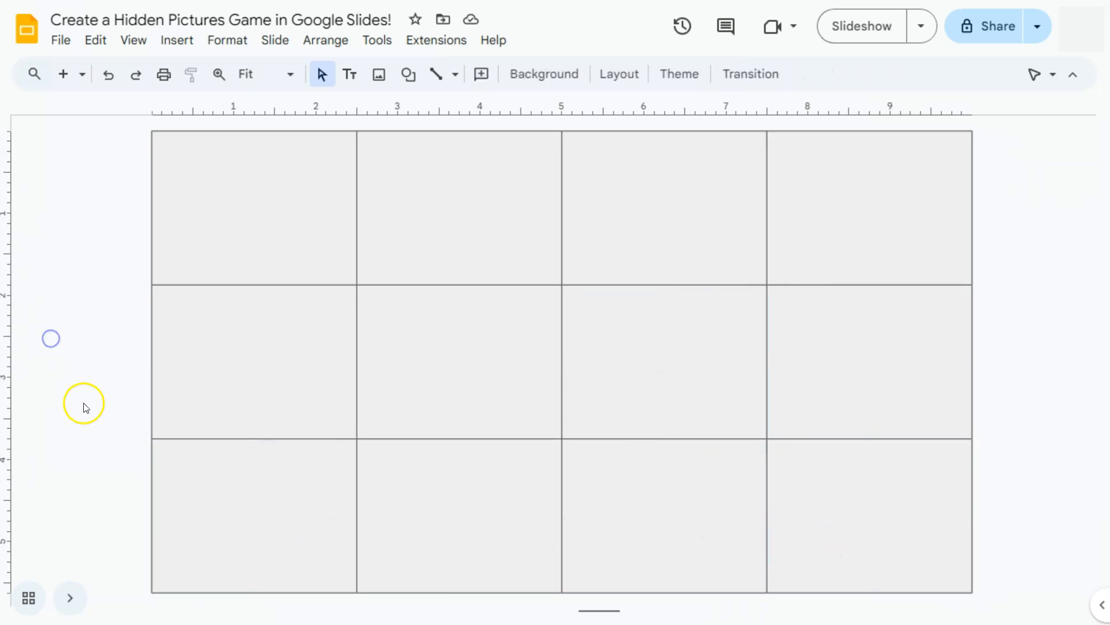
Give all twelve rectangles a black border with a weight of 3px
{"action": "left_click_drag", "start_coordinate": [105, 198], "coordinate": [917, 525]}
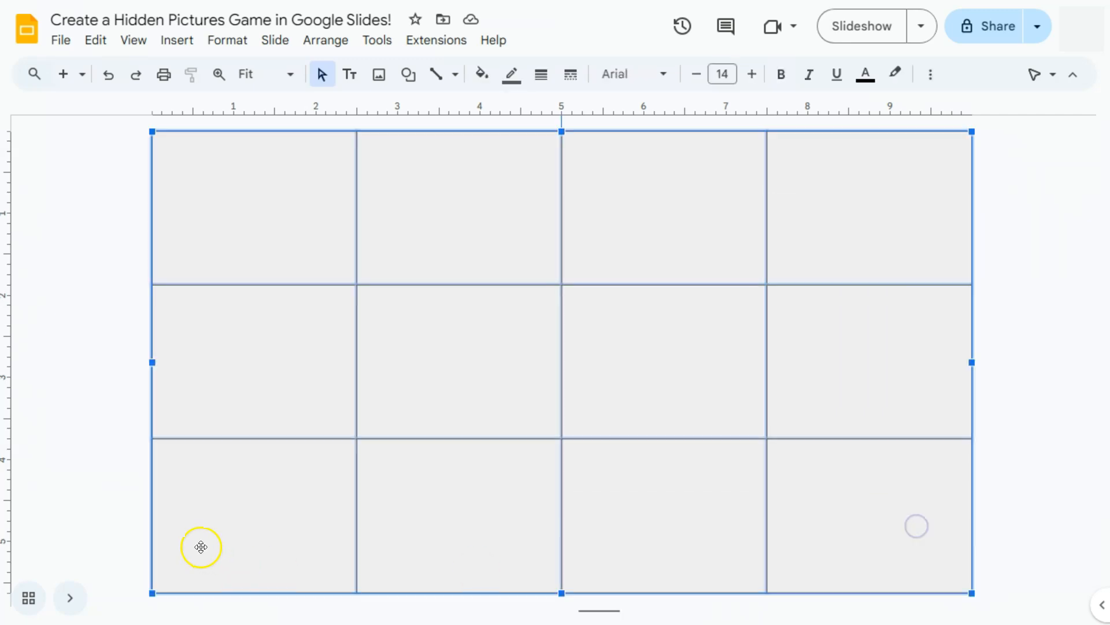
{"action": "left_click", "coordinate": [507, 80]}
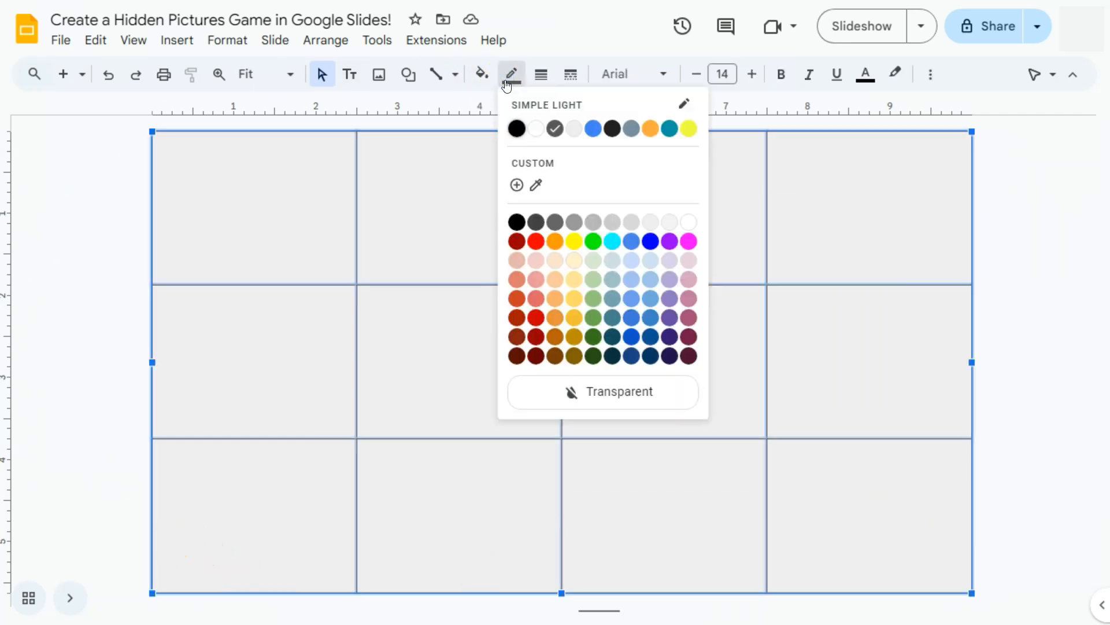
{"action": "left_click", "coordinate": [522, 129]}
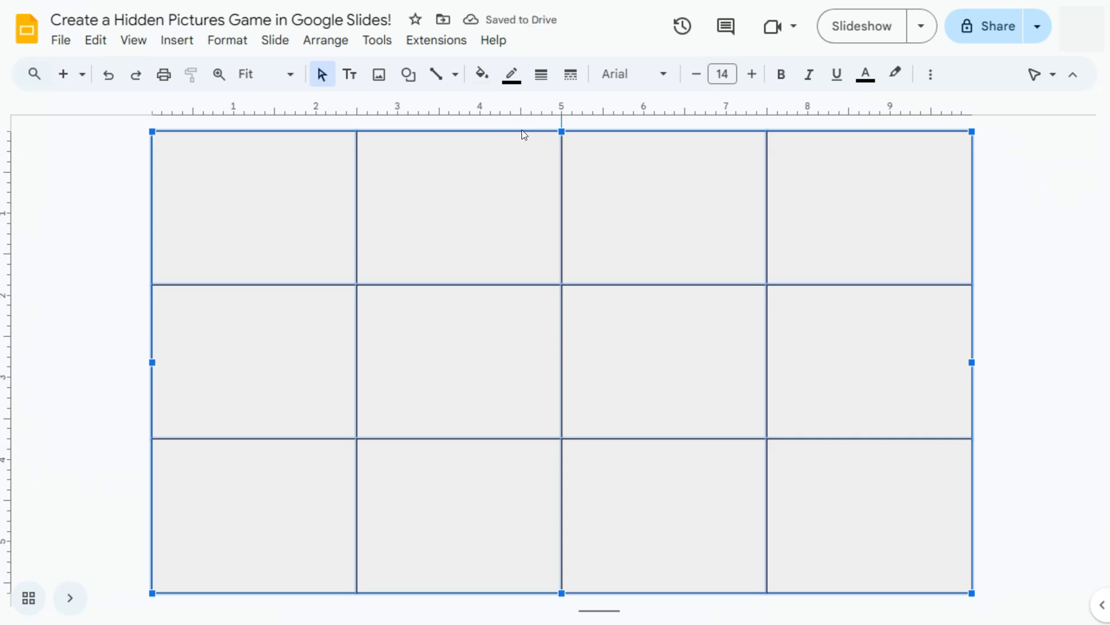
{"action": "left_click", "coordinate": [540, 75]}
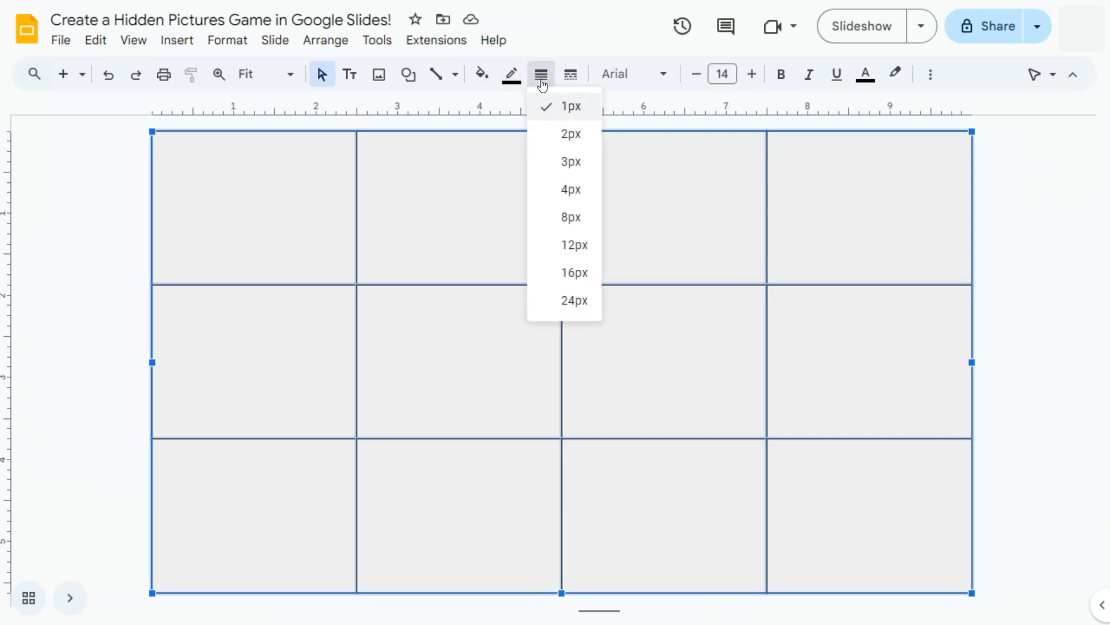
{"action": "left_click", "coordinate": [551, 135]}
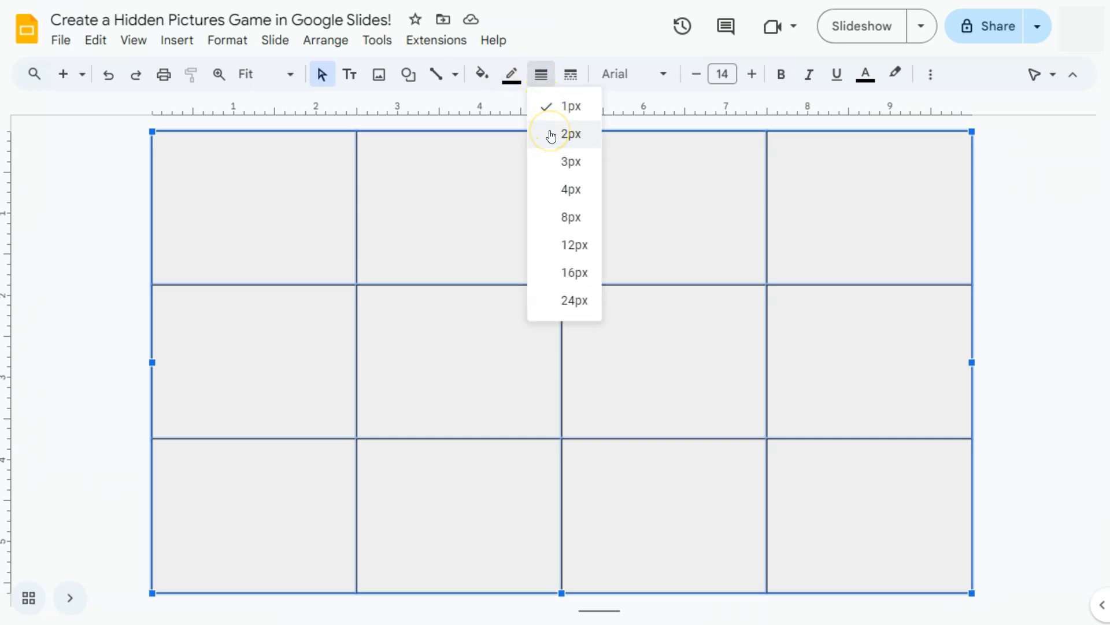
{"action": "left_click", "coordinate": [550, 161]}
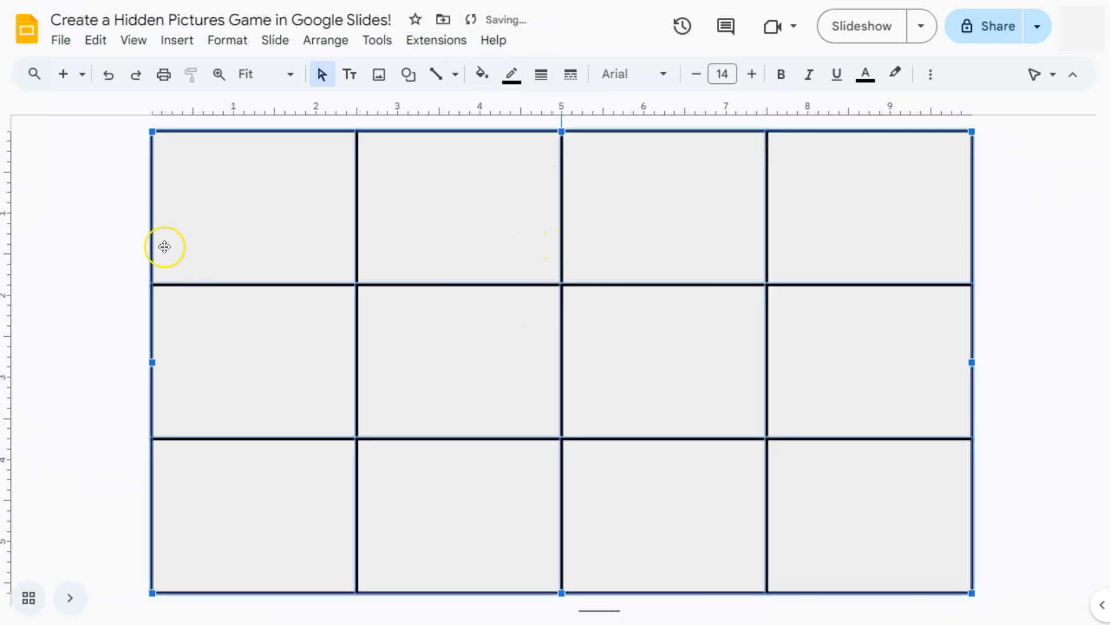
{"action": "left_click", "coordinate": [136, 231]}
Fill all twelve rectangles with a solid light orange
{"action": "left_click_drag", "start_coordinate": [132, 198], "coordinate": [961, 555]}
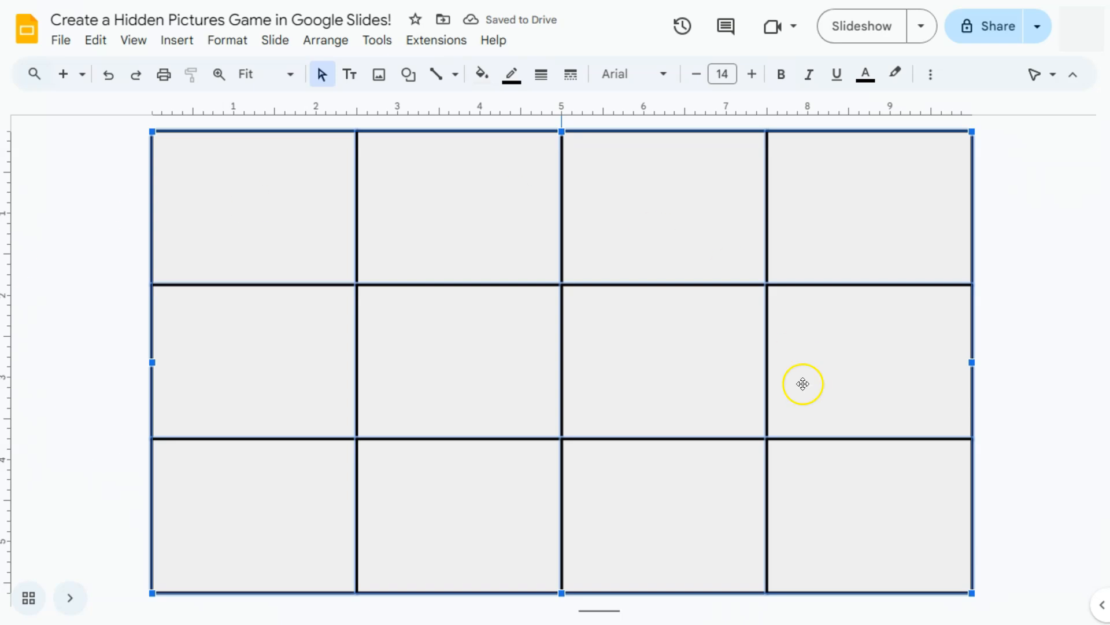
{"action": "left_click", "coordinate": [480, 75]}
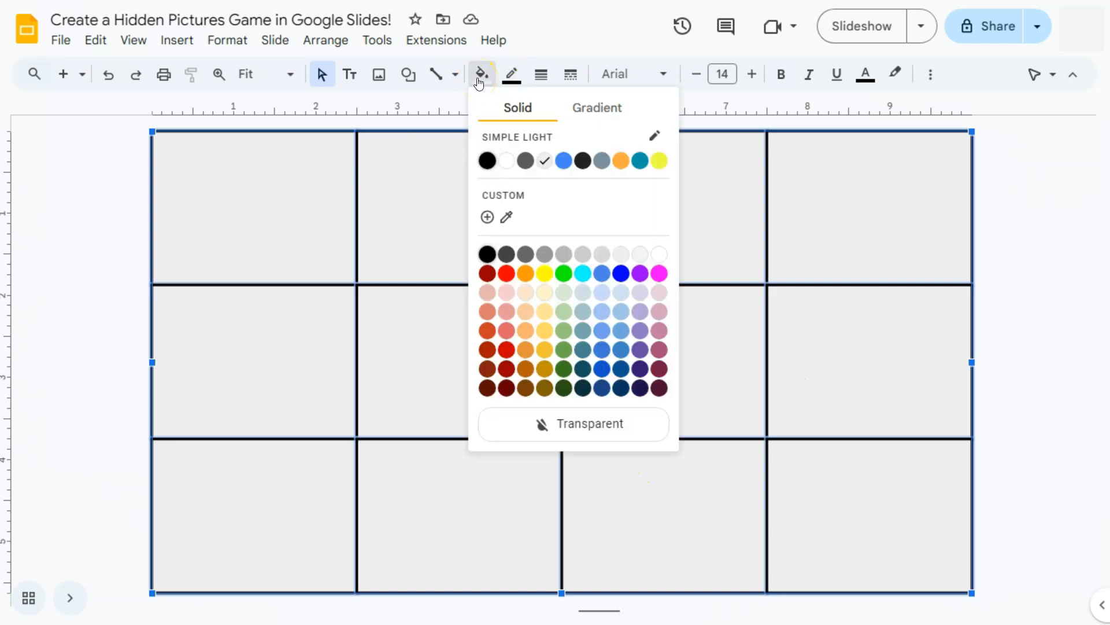
{"action": "left_click", "coordinate": [620, 161]}
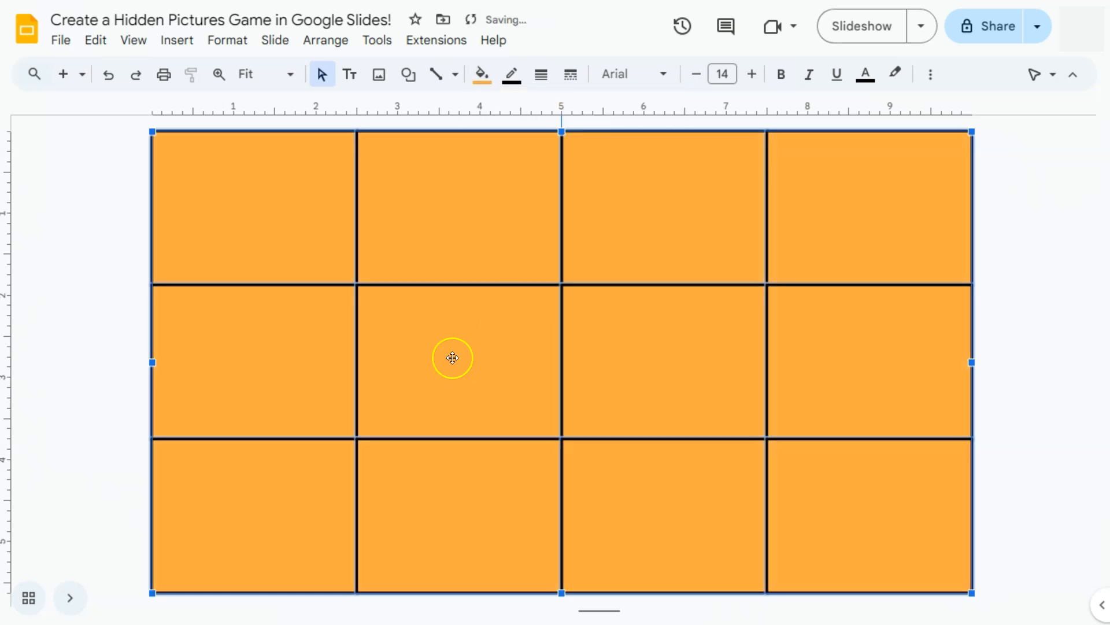
{"action": "left_click", "coordinate": [481, 76]}
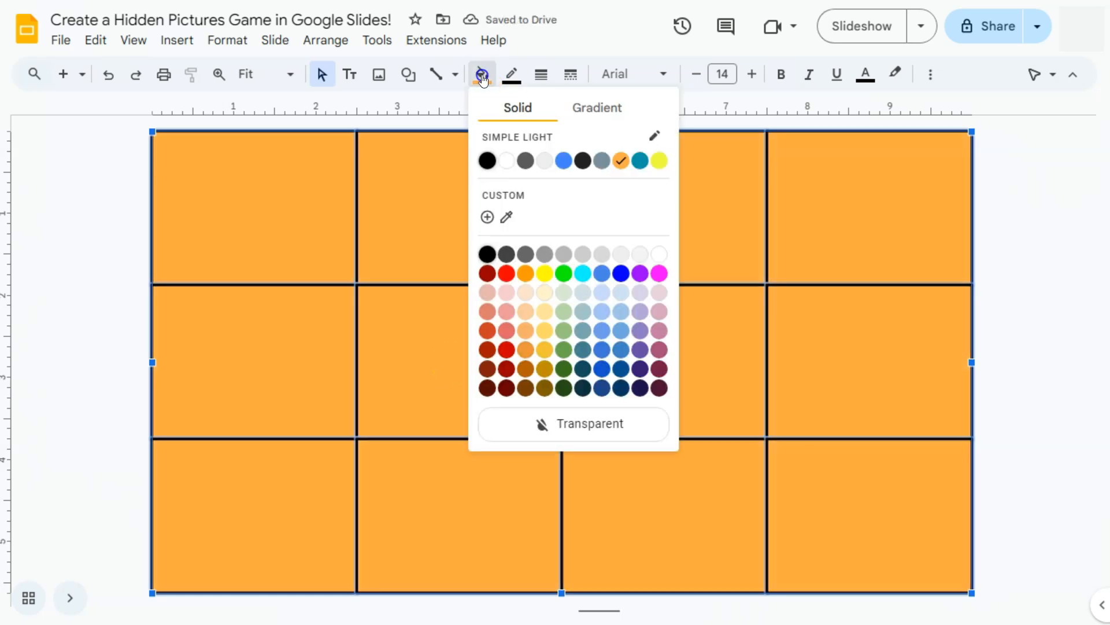
{"action": "left_click", "coordinate": [527, 331]}
{"action": "left_click", "coordinate": [116, 183]}
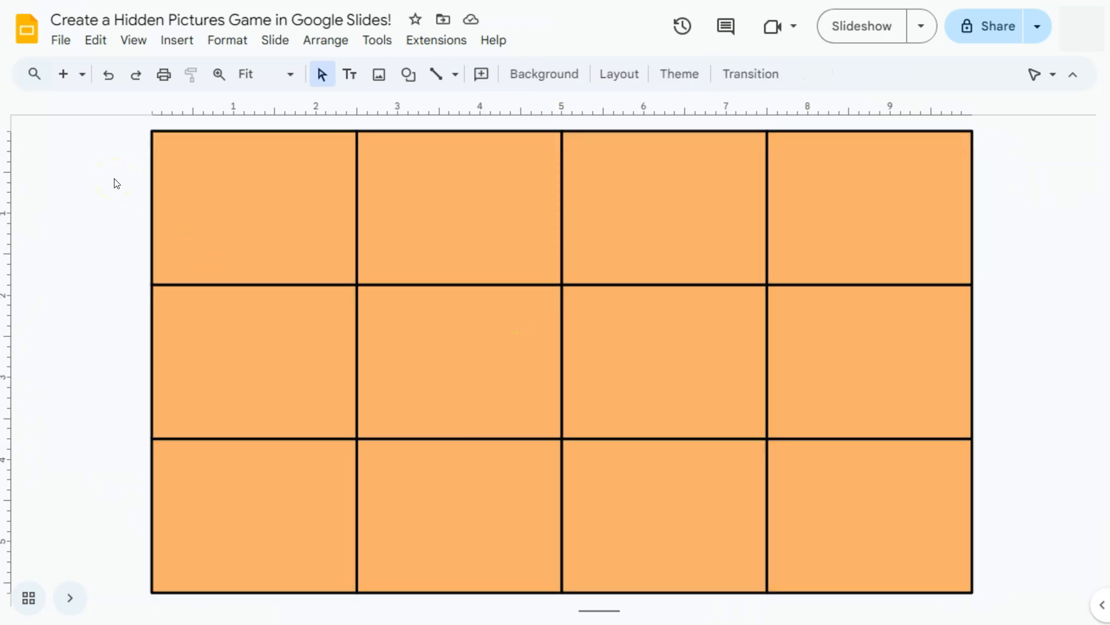
{"action": "left_click", "coordinate": [123, 195]}
Number the four rectangles of the grid's first row 1, 2, 3 and 4
{"action": "left_click", "coordinate": [252, 194]}
{"action": "double_click", "coordinate": [252, 194]}
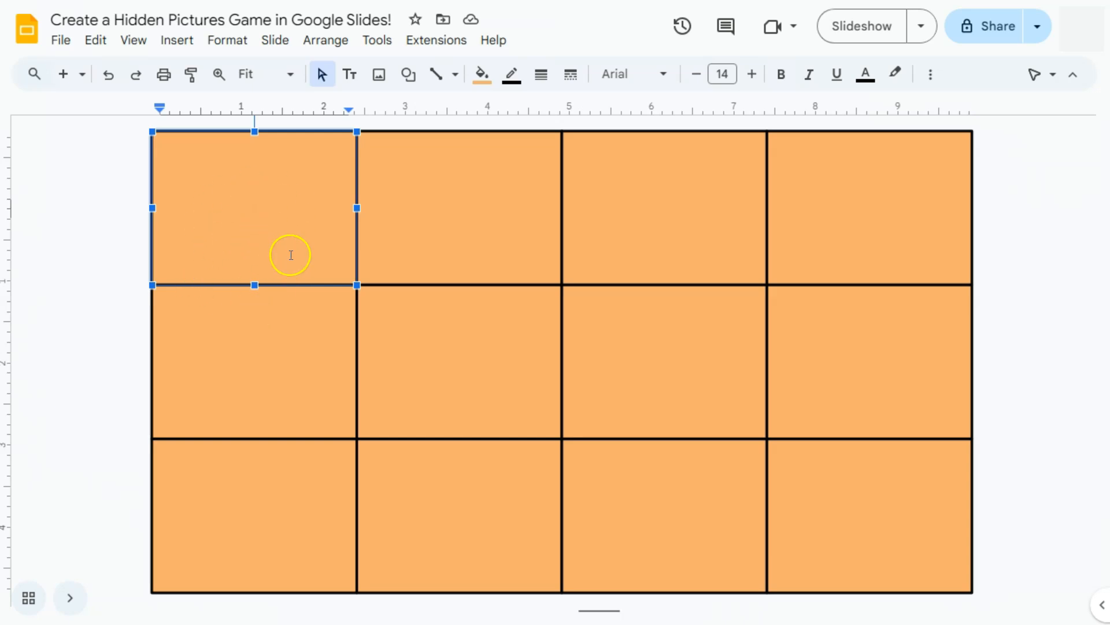
{"action": "type", "text": "1"}
{"action": "left_click", "coordinate": [449, 223]}
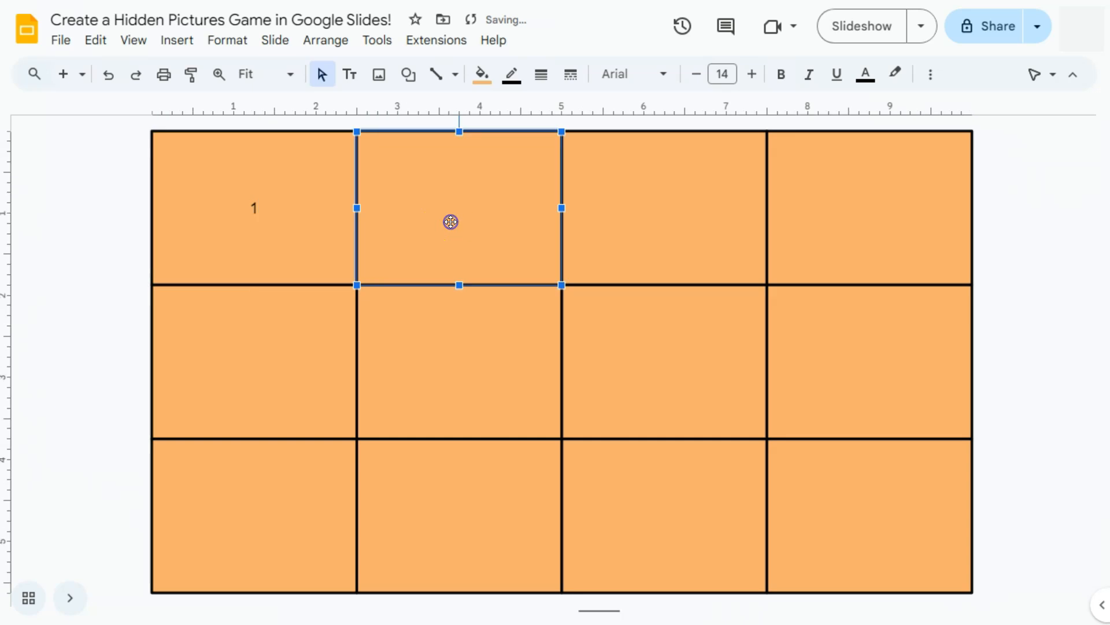
{"action": "left_click", "coordinate": [453, 219]}
{"action": "type", "text": "2"}
{"action": "left_click", "coordinate": [719, 214]}
{"action": "left_click", "coordinate": [719, 214]}
{"action": "type", "text": "3"}
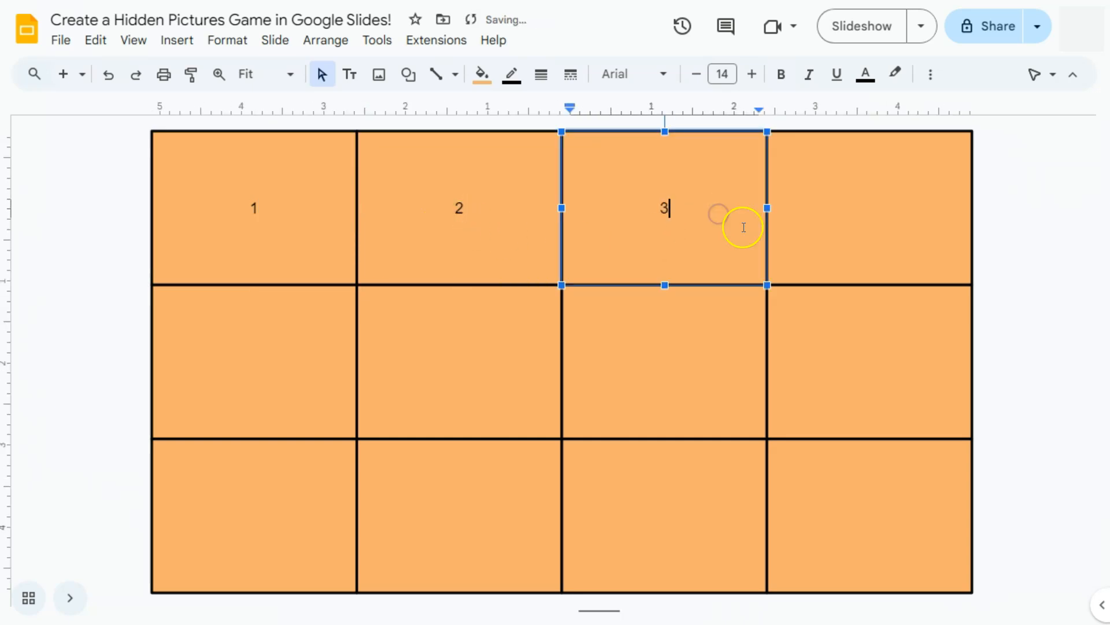
{"action": "left_click", "coordinate": [860, 226]}
{"action": "left_click", "coordinate": [863, 227]}
{"action": "type", "text": "4"}
Number the four rectangles of the grid's second row 5, 6, 7 and 8
{"action": "left_click", "coordinate": [296, 362]}
{"action": "left_click", "coordinate": [297, 362]}
{"action": "type", "text": "5"}
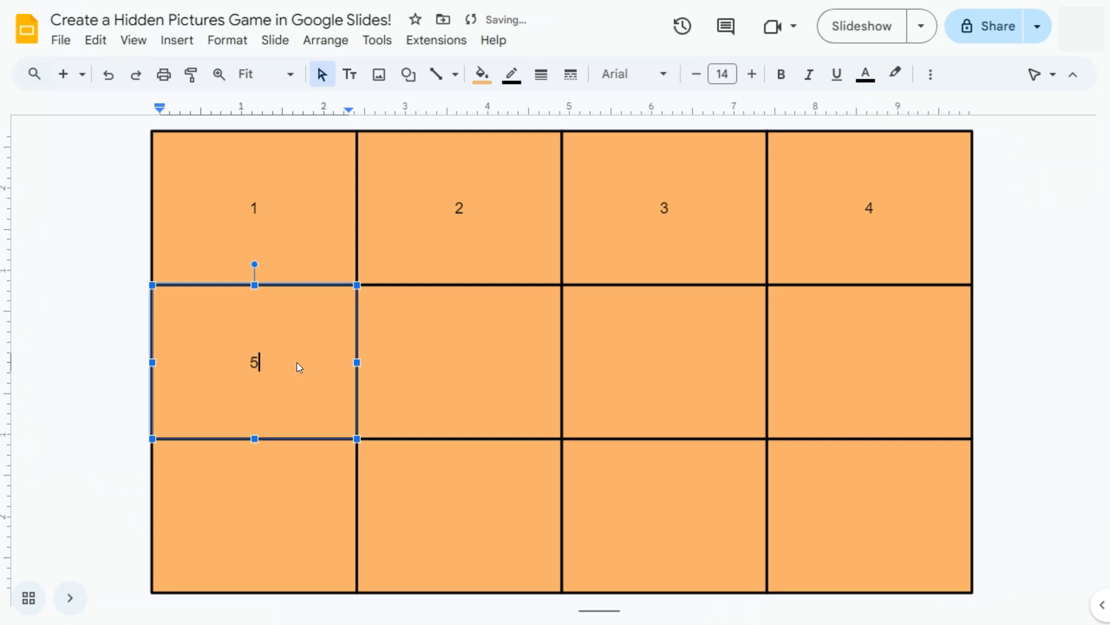
{"action": "left_click", "coordinate": [490, 365]}
{"action": "left_click", "coordinate": [490, 364]}
{"action": "type", "text": "6"}
{"action": "left_click", "coordinate": [646, 356]}
{"action": "left_click", "coordinate": [646, 357]}
{"action": "type", "text": "7"}
{"action": "left_click", "coordinate": [838, 357]}
{"action": "left_click", "coordinate": [838, 357]}
{"action": "type", "text": "8"}
Number the four rectangles of the grid's third row 9, 10, 11 and 12
{"action": "left_click", "coordinate": [251, 508]}
{"action": "left_click", "coordinate": [251, 508]}
{"action": "type", "text": "9"}
{"action": "left_click", "coordinate": [478, 513]}
{"action": "left_click", "coordinate": [478, 513]}
{"action": "type", "text": "10"}
{"action": "double_click", "coordinate": [689, 506]}
{"action": "type", "text": "11"}
{"action": "double_click", "coordinate": [873, 509]}
{"action": "type", "text": "12"}
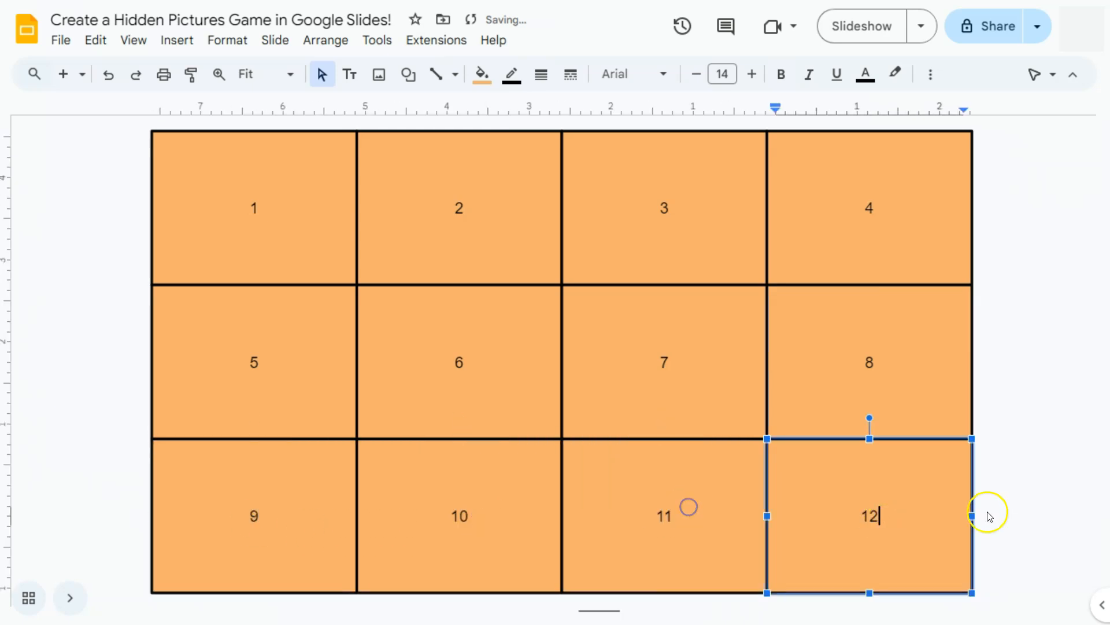
{"action": "left_click", "coordinate": [1010, 549]}
Format the numbers in all twelve rectangles as bold Arvo at font size 18
{"action": "left_click_drag", "start_coordinate": [1019, 534], "coordinate": [158, 185]}
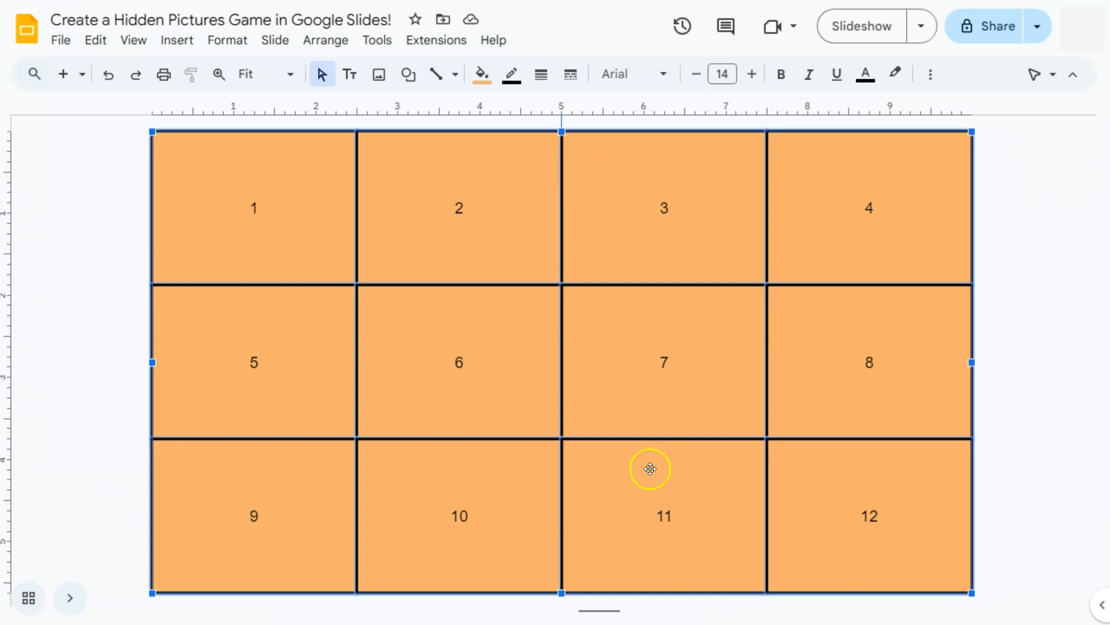
{"action": "left_click", "coordinate": [751, 74]}
{"action": "left_click", "coordinate": [751, 74]}
{"action": "left_click", "coordinate": [750, 74]}
{"action": "left_click", "coordinate": [751, 74]}
{"action": "left_click", "coordinate": [781, 74]}
{"action": "left_click", "coordinate": [658, 75]}
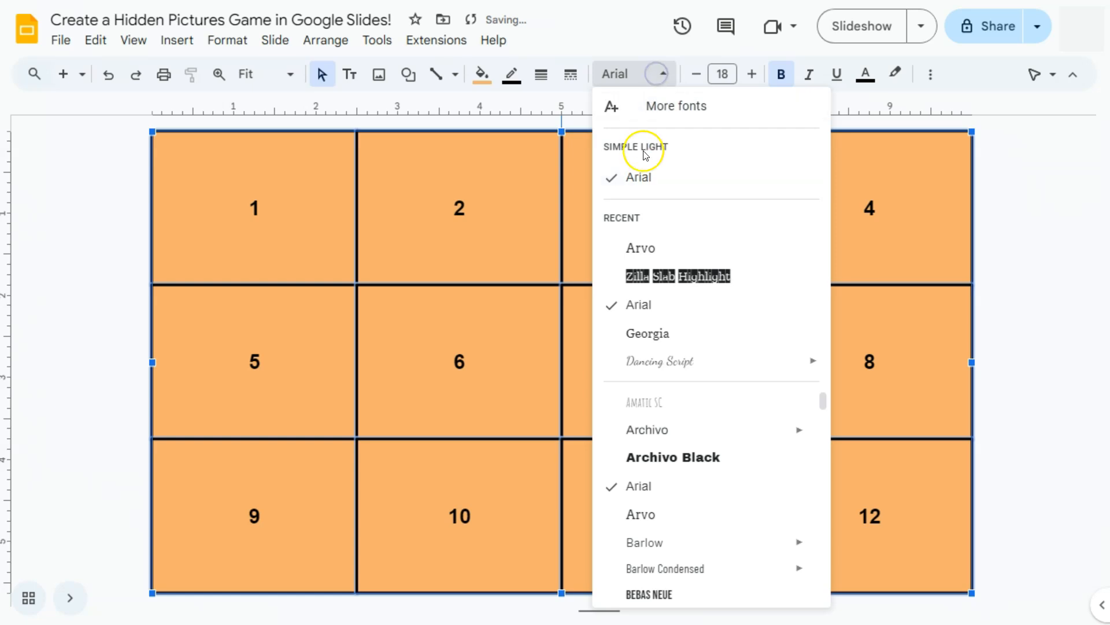
{"action": "left_click", "coordinate": [640, 247]}
{"action": "left_click", "coordinate": [62, 277]}
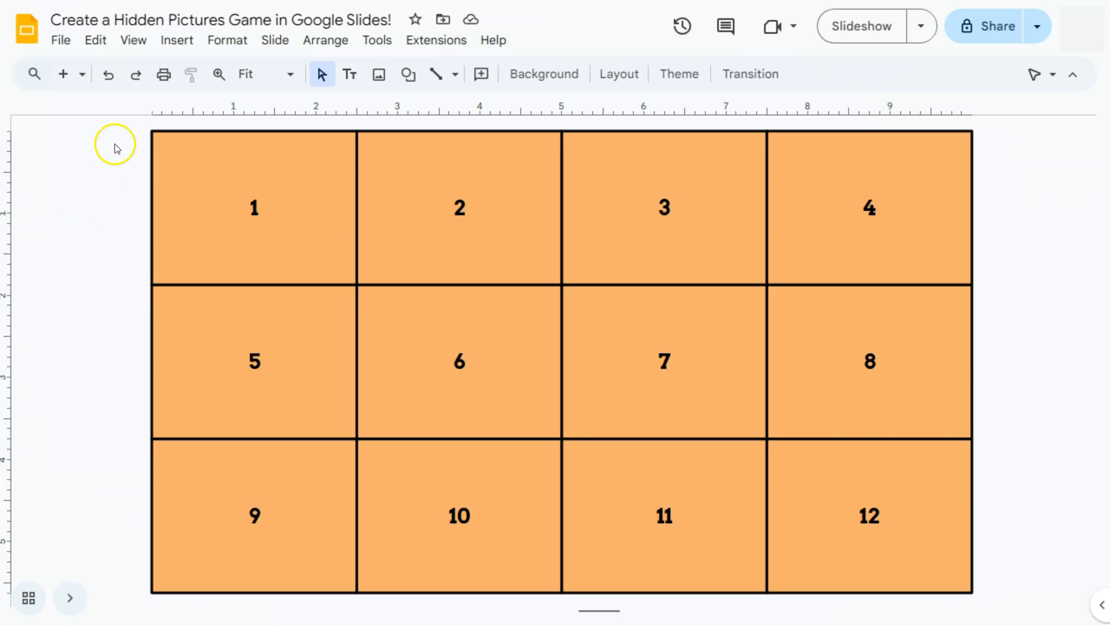
Search the web for images of "the colosseum" and compare the numbered grid with the Colosseum picture slide
{"action": "left_click", "coordinate": [173, 40]}
{"action": "mouse_move", "coordinate": [220, 77]}
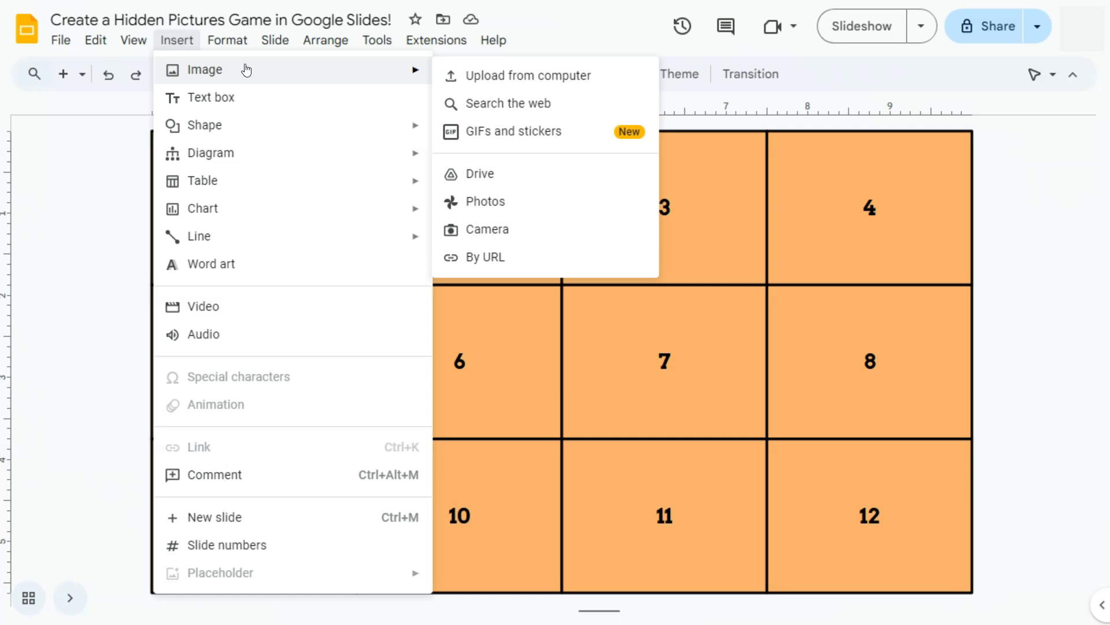
{"action": "left_click", "coordinate": [479, 106]}
{"action": "type", "text": "the colosseum"}
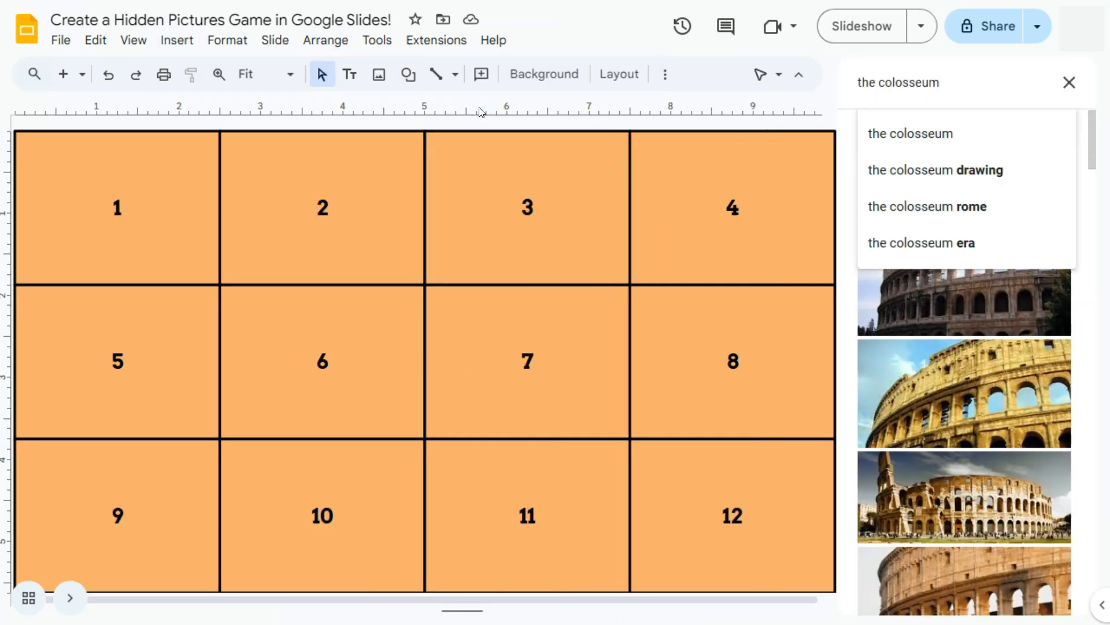
{"action": "scroll", "coordinate": [585, 318], "scroll_direction": "down", "scroll_amount": 1}
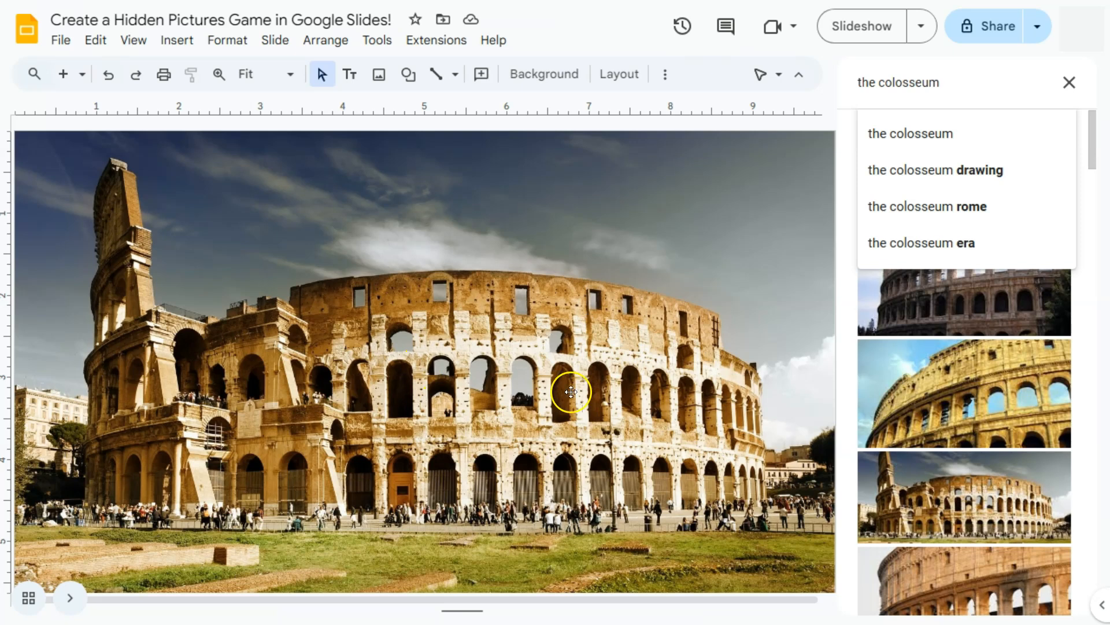
{"action": "scroll", "coordinate": [512, 414], "scroll_direction": "up", "scroll_amount": 1}
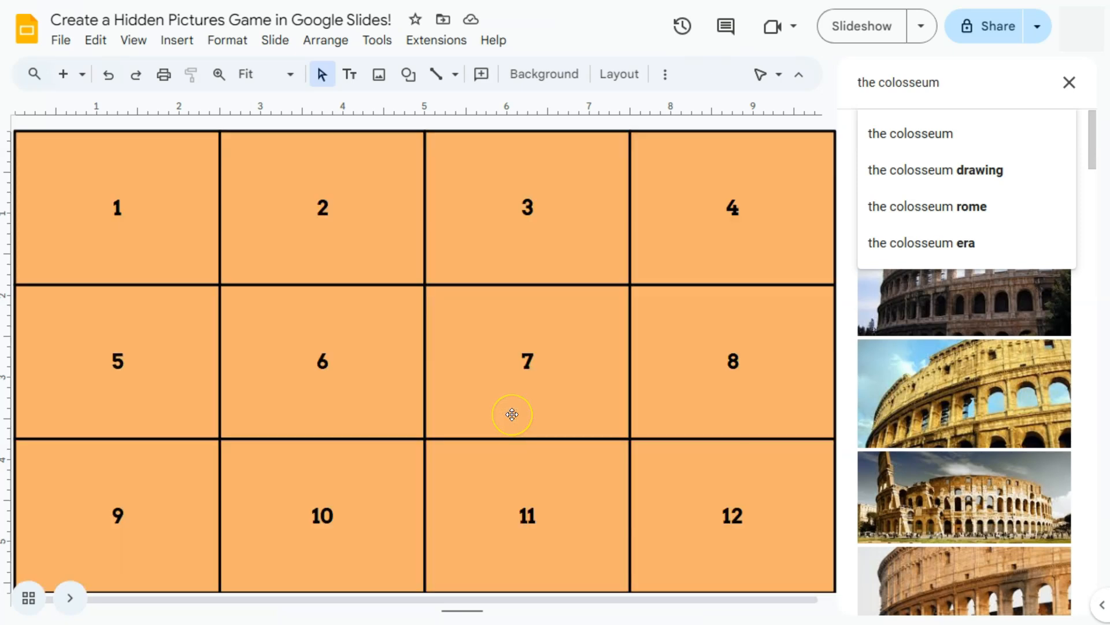
{"action": "scroll", "coordinate": [512, 414], "scroll_direction": "down", "scroll_amount": 1}
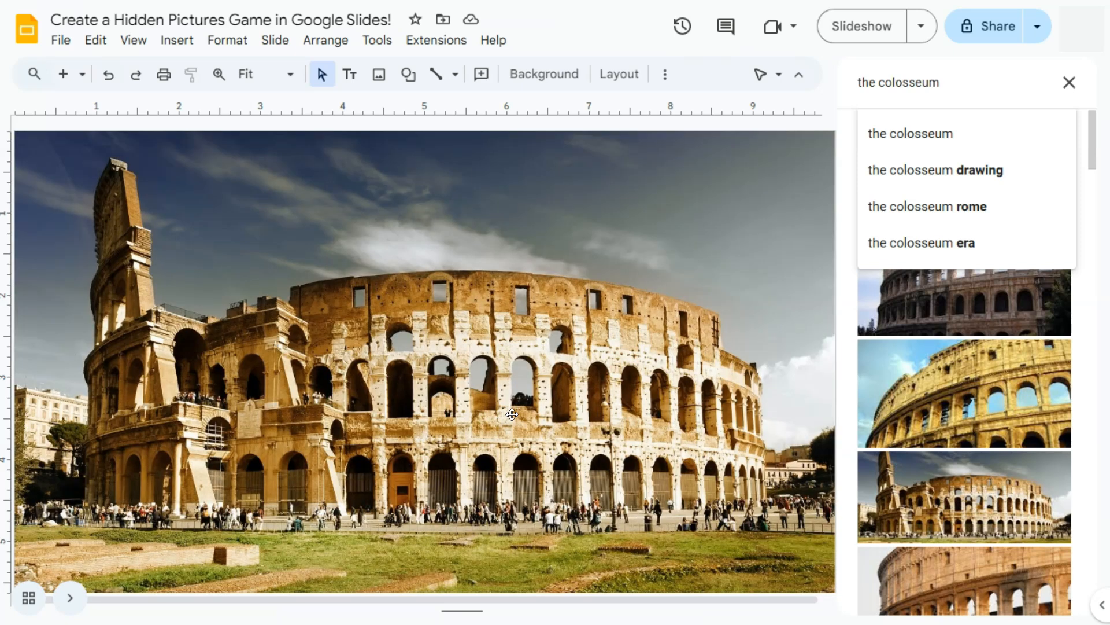
{"action": "scroll", "coordinate": [511, 414], "scroll_direction": "up", "scroll_amount": 1}
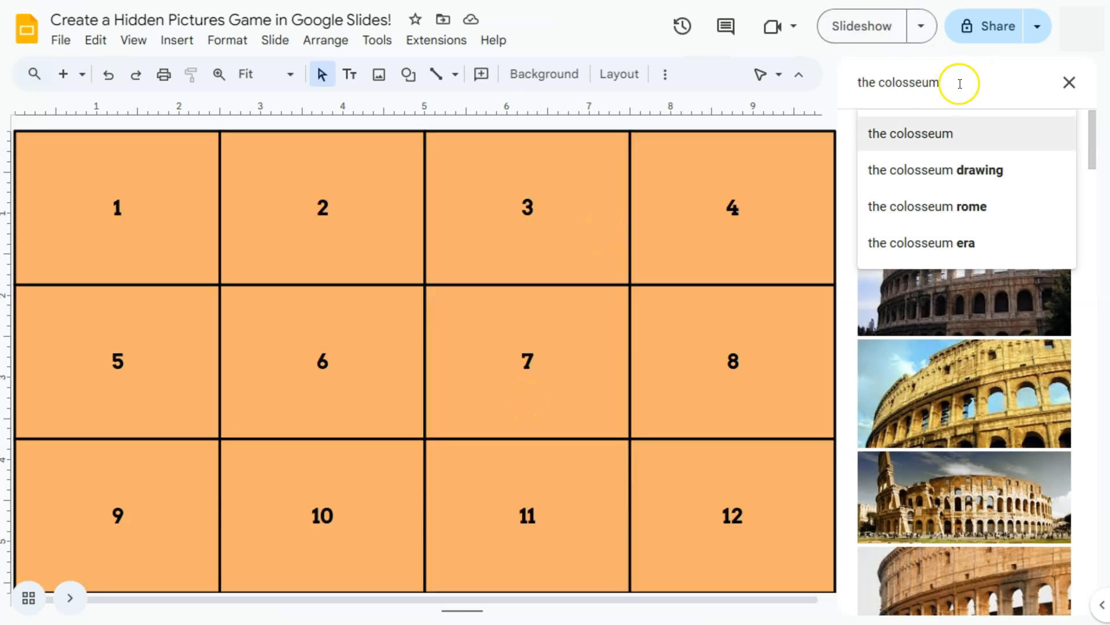
Search the web images for "the taj mahal" and insert the orange-lit front view with two minarets and a plaza onto the grid slide
{"action": "left_click_drag", "start_coordinate": [960, 82], "coordinate": [838, 81]}
{"action": "type", "text": "the taj mahal"}
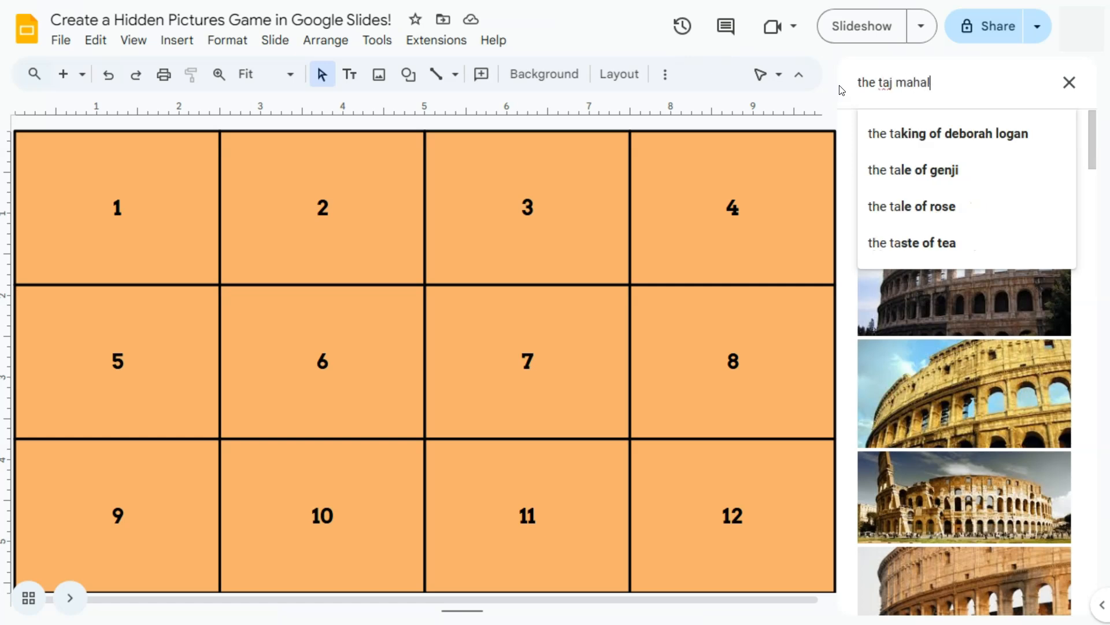
{"action": "key", "text": "Return"}
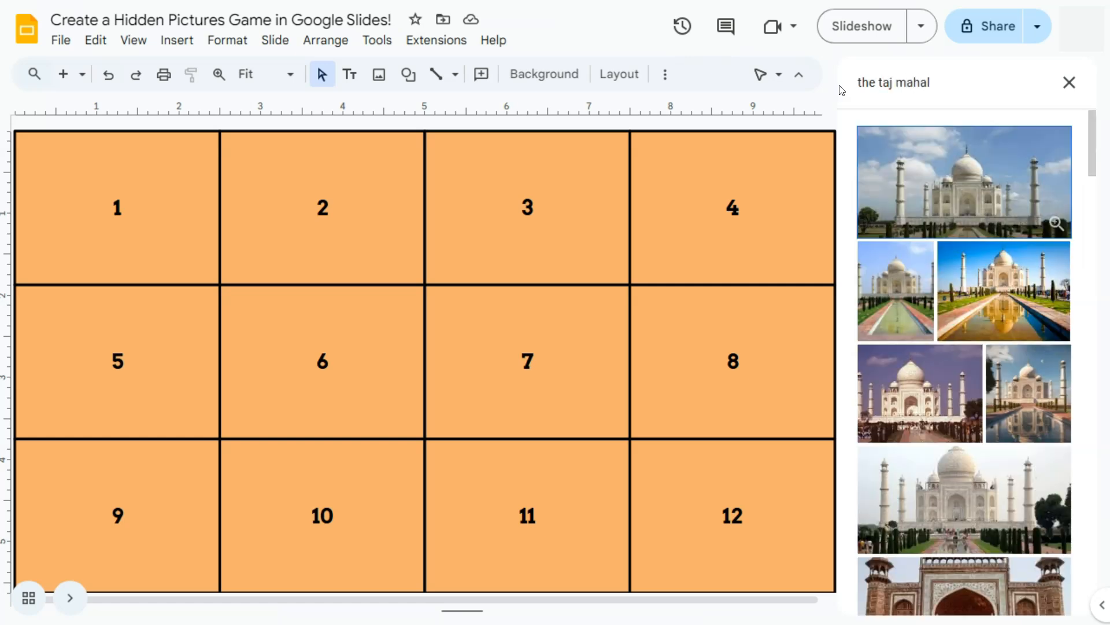
{"action": "scroll", "coordinate": [969, 428], "scroll_direction": "down", "scroll_amount": 7}
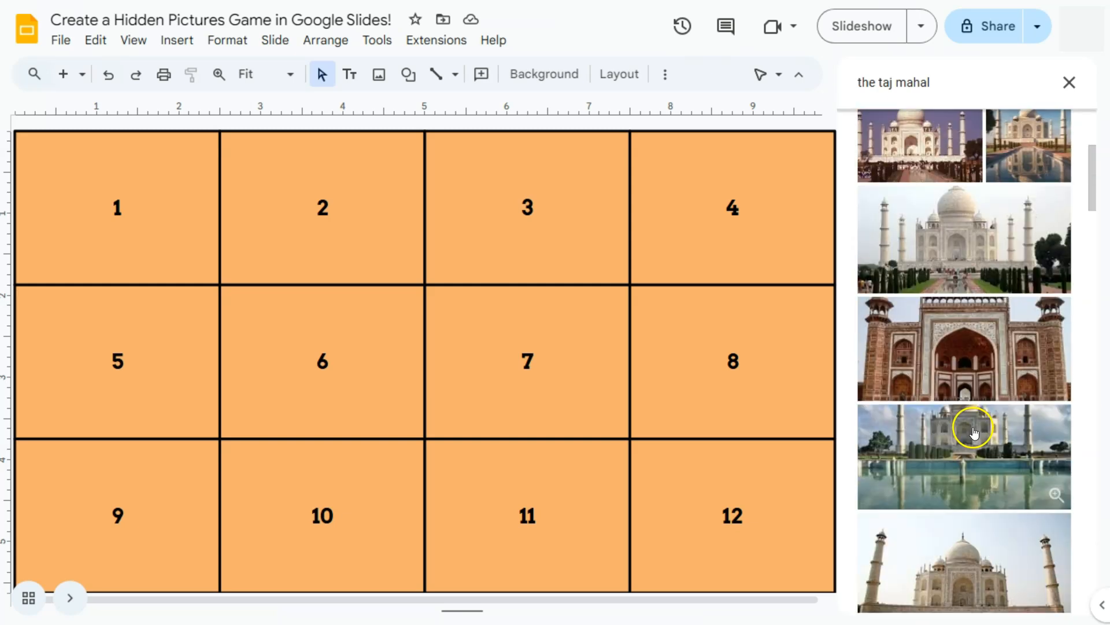
{"action": "scroll", "coordinate": [975, 432], "scroll_direction": "down", "scroll_amount": 3}
{"action": "scroll", "coordinate": [976, 432], "scroll_direction": "down", "scroll_amount": 3}
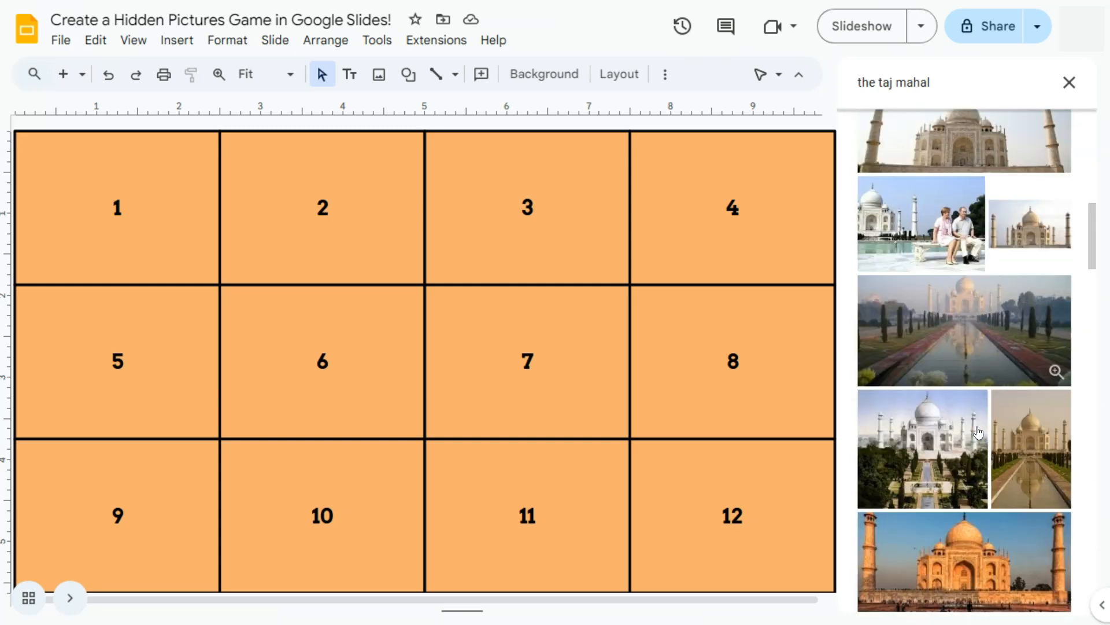
{"action": "left_click", "coordinate": [973, 477]}
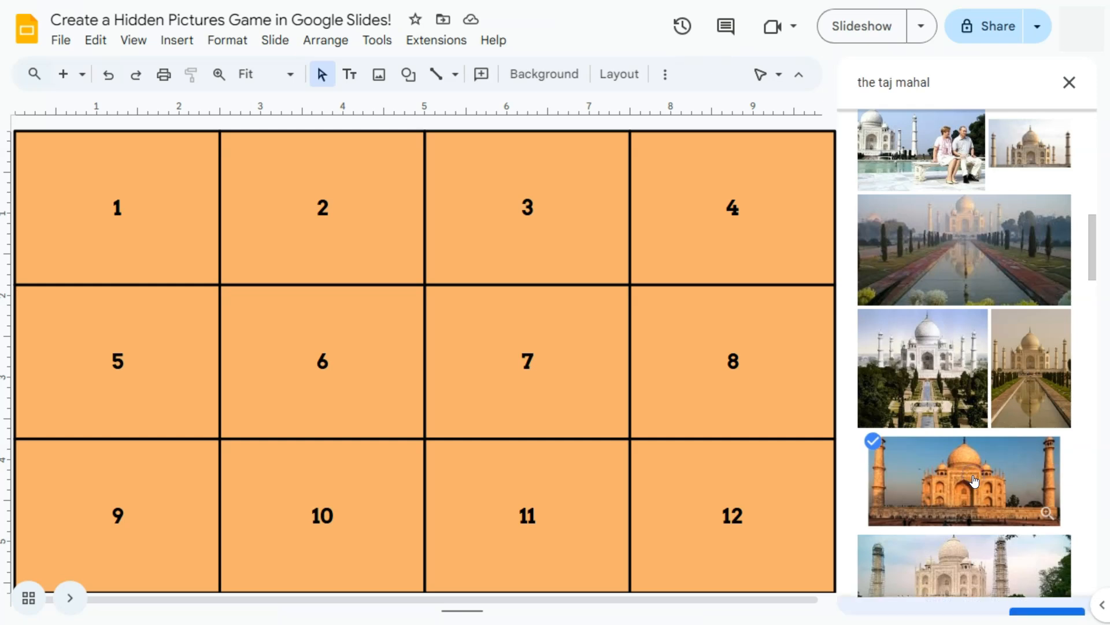
{"action": "left_click", "coordinate": [1029, 591]}
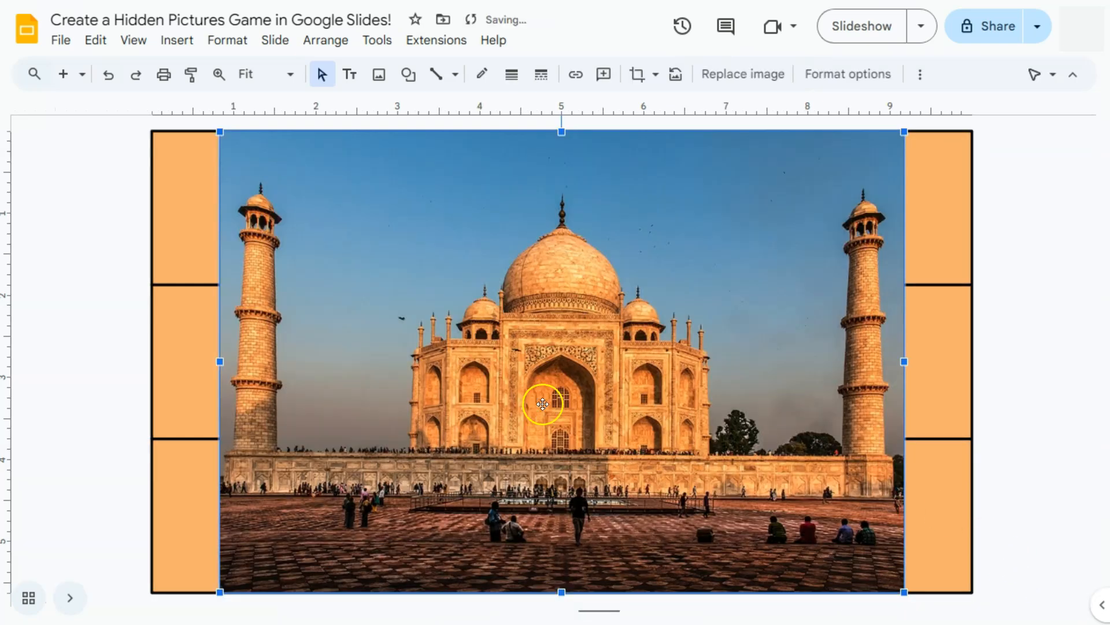
Align the Taj Mahal picture with the slide's left edge and enlarge it proportionally to the full slide width
{"action": "left_click_drag", "start_coordinate": [505, 279], "coordinate": [442, 277]}
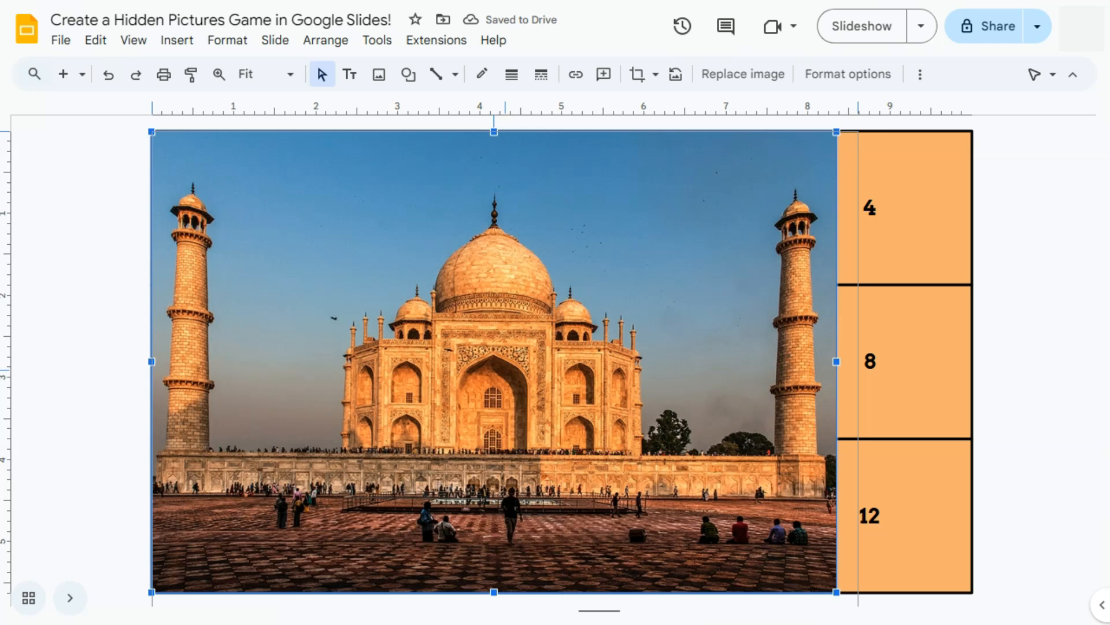
{"action": "scroll", "coordinate": [820, 493], "scroll_direction": "down", "scroll_amount": 2}
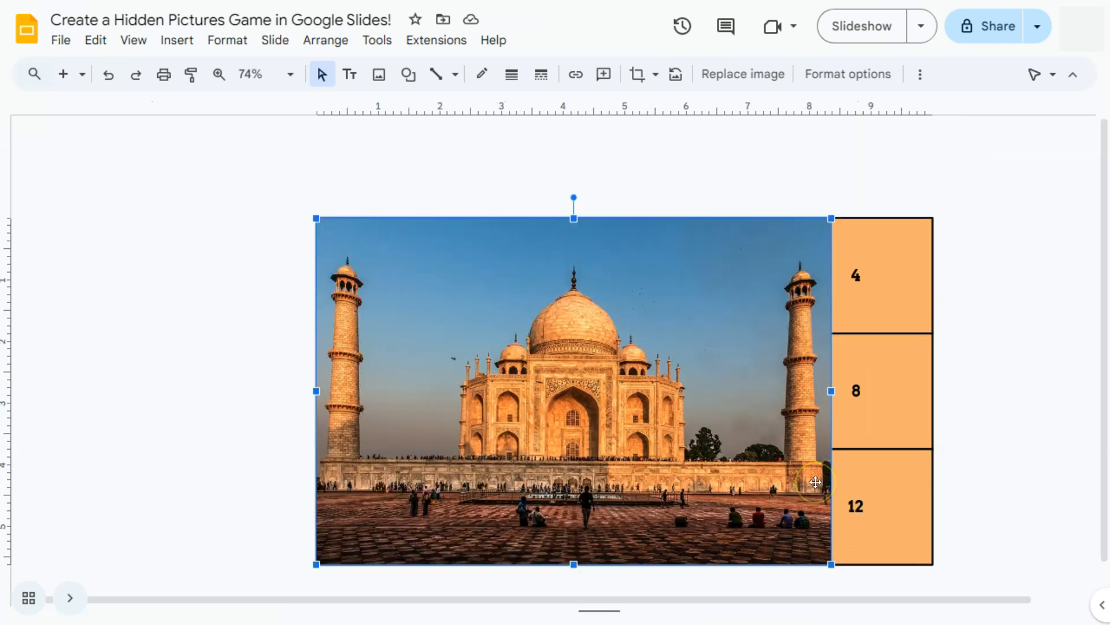
{"action": "left_click_drag", "start_coordinate": [827, 542], "coordinate": [903, 591]}
Crop the Taj Mahal picture's top and bottom so it exactly covers the slide, and fit the slide to the window
{"action": "left_click", "coordinate": [739, 347]}
{"action": "left_click", "coordinate": [640, 78]}
{"action": "left_click_drag", "start_coordinate": [673, 287], "coordinate": [674, 313]}
{"action": "key", "text": "Return"}
{"action": "left_click_drag", "start_coordinate": [653, 353], "coordinate": [652, 327]}
{"action": "left_click", "coordinate": [637, 74]}
{"action": "left_click_drag", "start_coordinate": [673, 566], "coordinate": [674, 543]}
{"action": "left_click", "coordinate": [300, 432]}
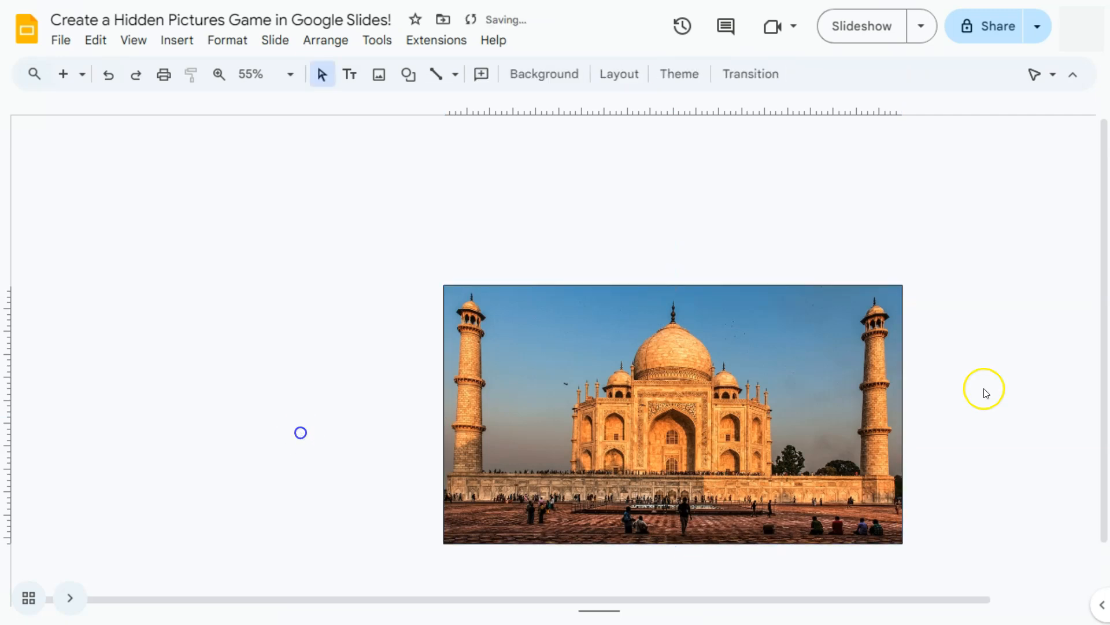
{"action": "left_click", "coordinate": [276, 75]}
{"action": "left_click", "coordinate": [271, 104]}
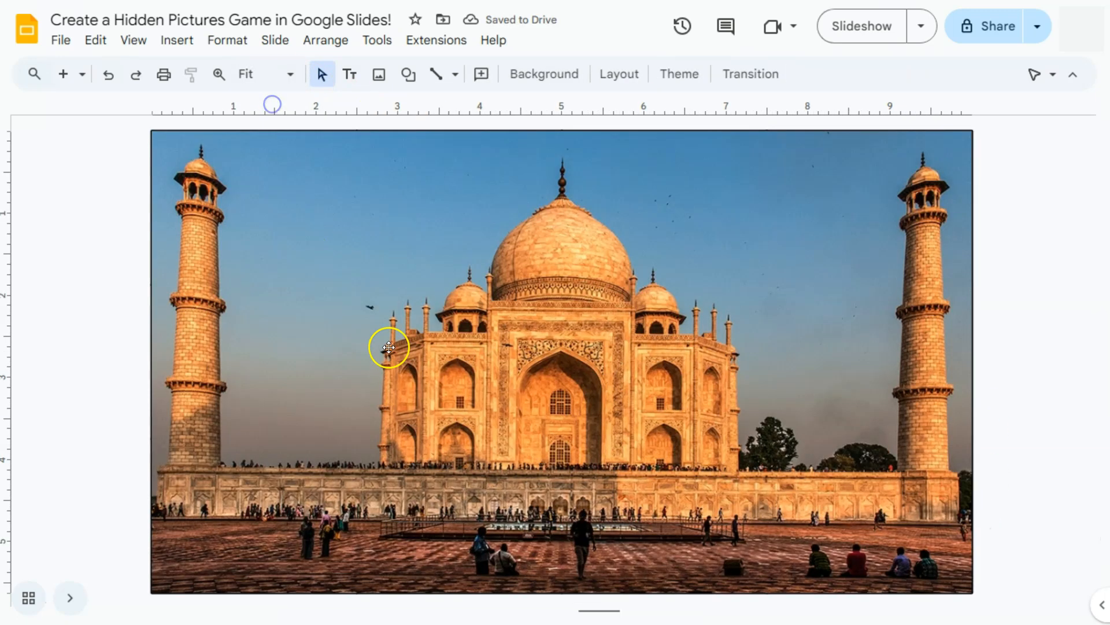
Send the Taj Mahal picture to the back, behind the numbered rectangles
{"action": "right_click", "coordinate": [335, 211]}
{"action": "mouse_move", "coordinate": [391, 289]}
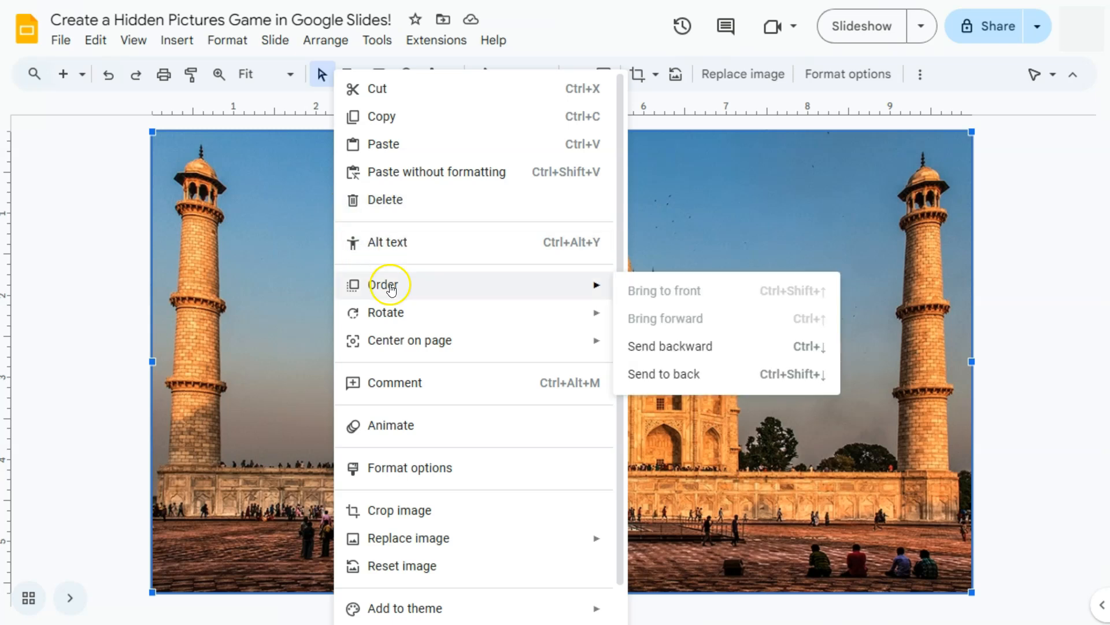
{"action": "left_click", "coordinate": [675, 375]}
{"action": "left_click", "coordinate": [83, 268]}
{"action": "left_click", "coordinate": [95, 258]}
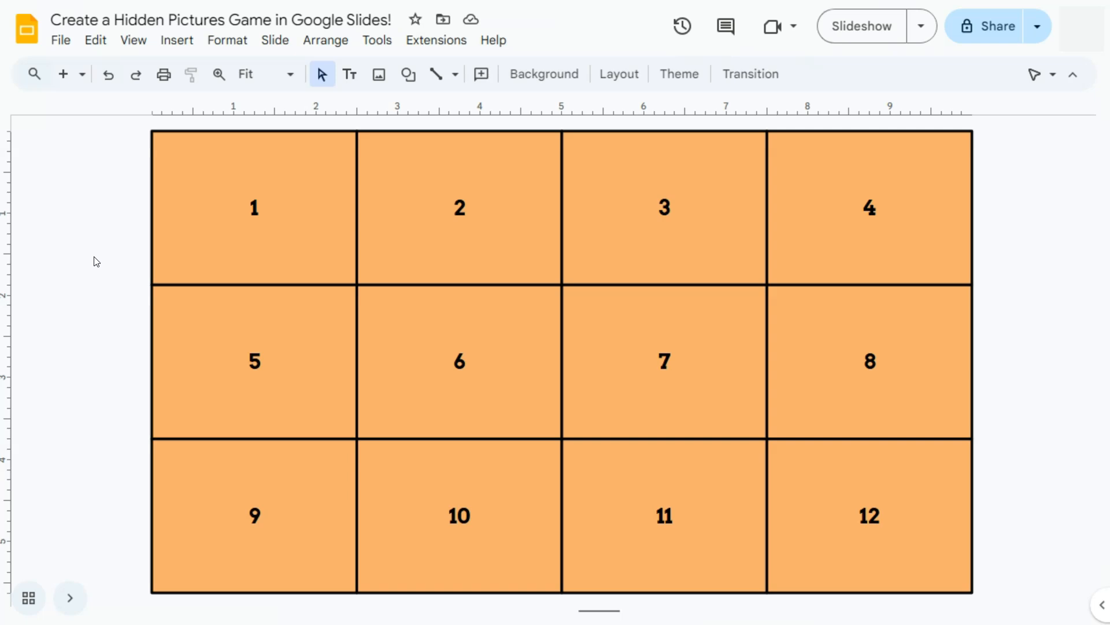
Add a new blank slide and paste a copy of the uncovered Taj Mahal picture onto it
{"action": "left_click_drag", "start_coordinate": [195, 166], "coordinate": [170, 154]}
{"action": "left_click", "coordinate": [225, 169]}
{"action": "left_click", "coordinate": [40, 175]}
{"action": "left_click", "coordinate": [82, 74]}
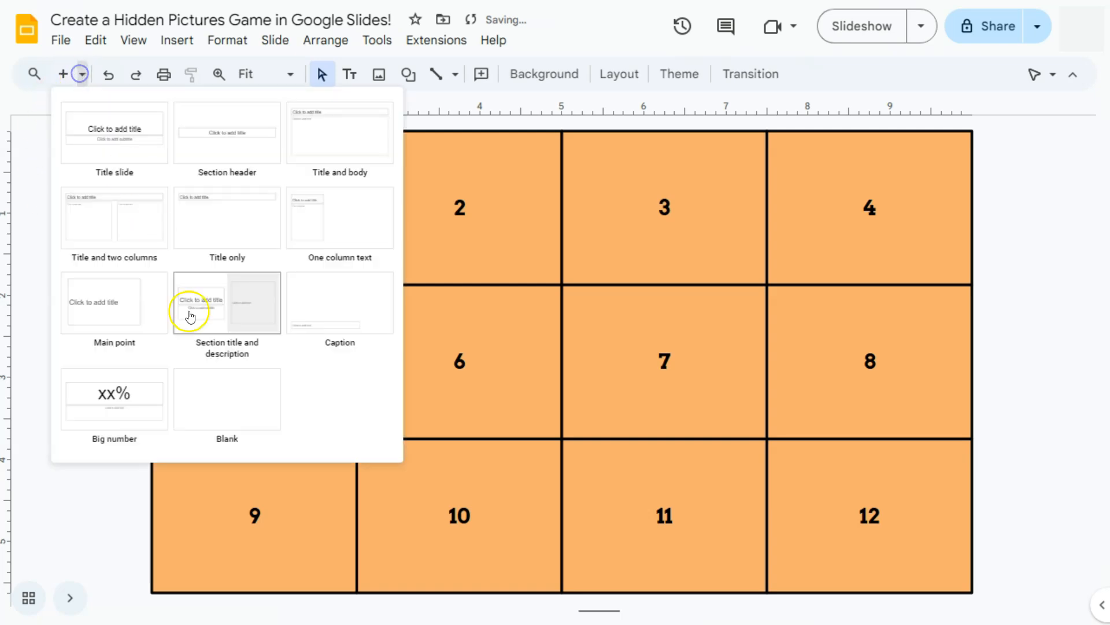
{"action": "left_click", "coordinate": [206, 379]}
{"action": "key", "text": "ctrl+v"}
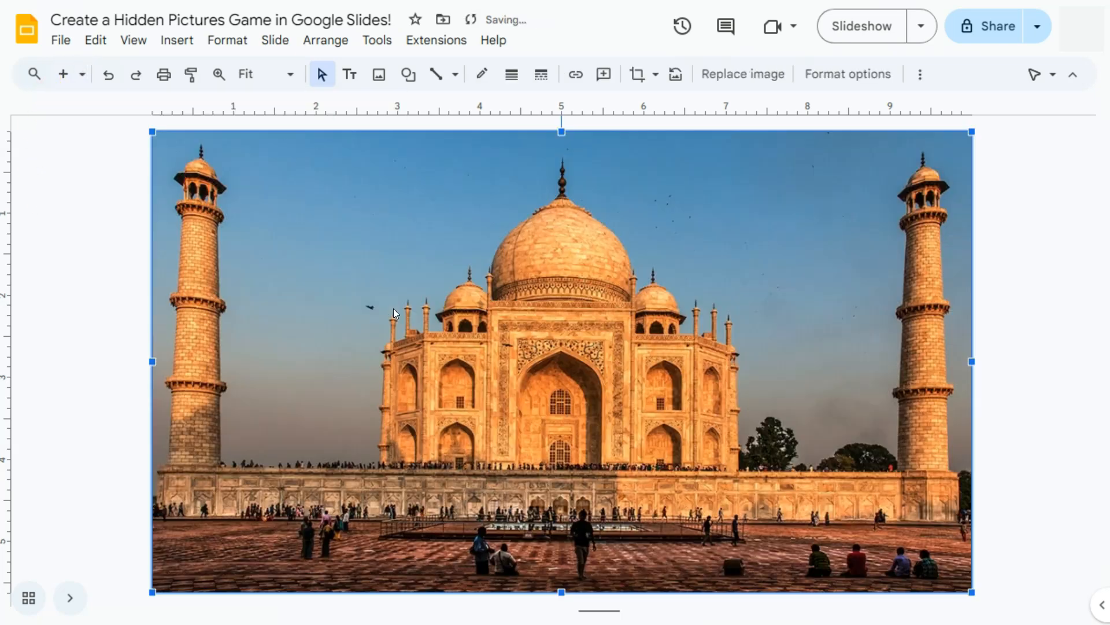
{"action": "left_click", "coordinate": [17, 246]}
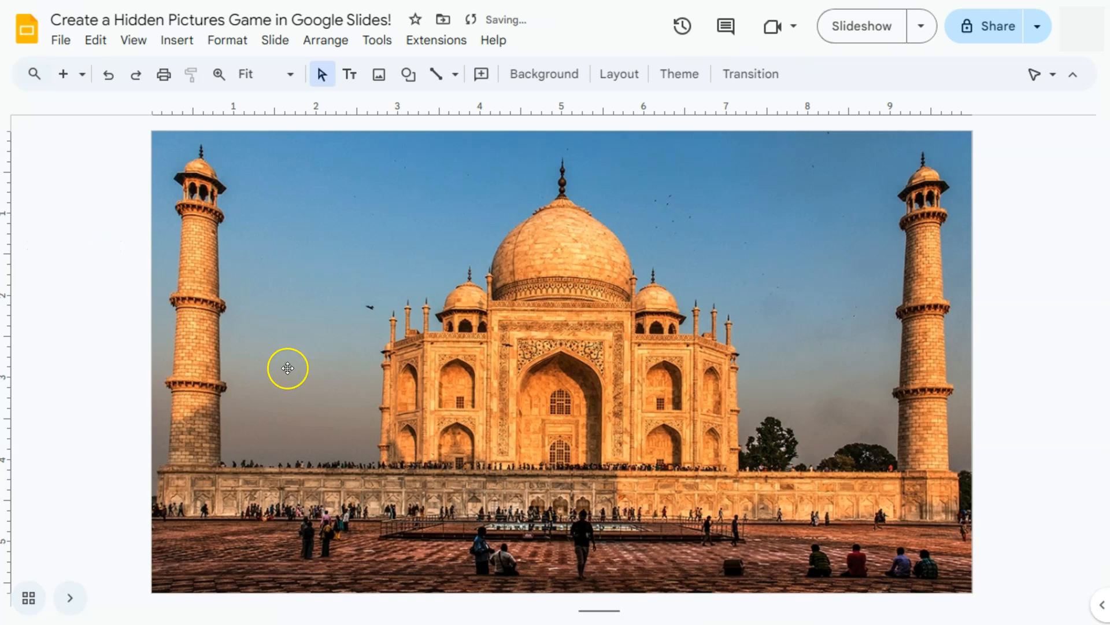
{"action": "key", "text": "ctrl+v"}
Flip between the numbered grid slide and the full Taj Mahal picture slide to compare them
{"action": "scroll", "coordinate": [288, 368], "scroll_direction": "down", "scroll_amount": 1}
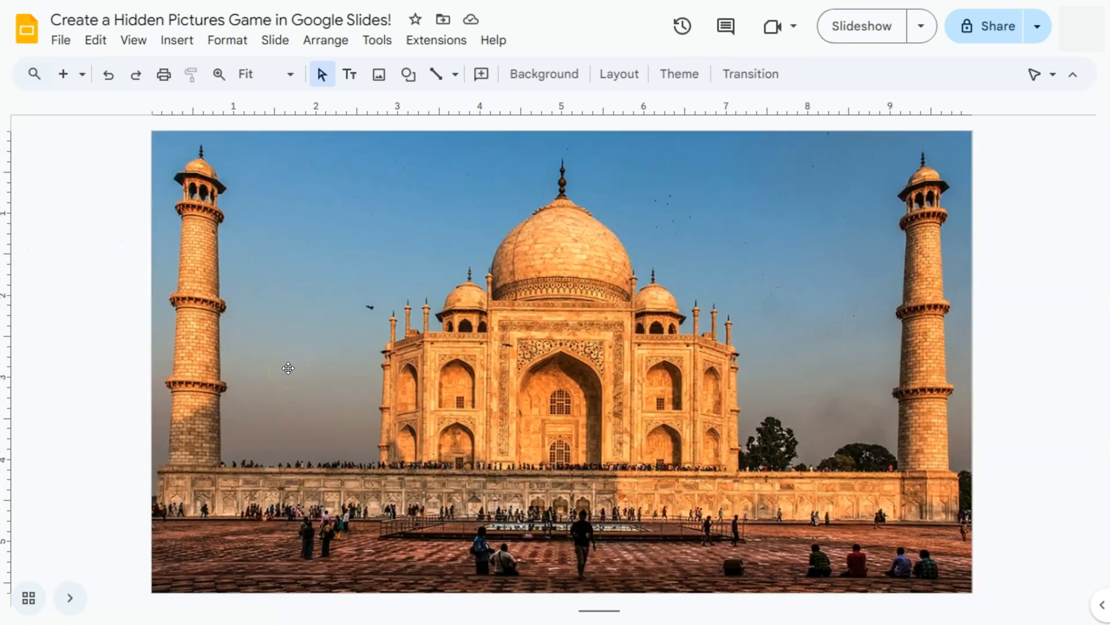
{"action": "left_click", "coordinate": [295, 365]}
{"action": "scroll", "coordinate": [296, 365], "scroll_direction": "up", "scroll_amount": 1}
{"action": "scroll", "coordinate": [296, 364], "scroll_direction": "down", "scroll_amount": 1}
{"action": "scroll", "coordinate": [296, 364], "scroll_direction": "up", "scroll_amount": 1}
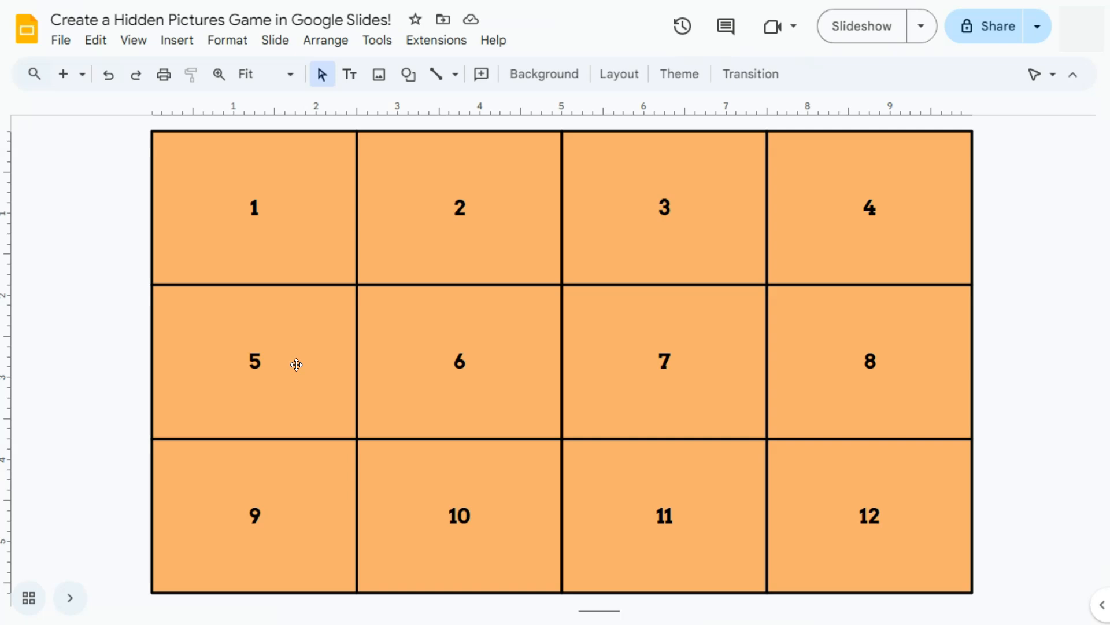
Show the numbered grid slide with the menus hidden
{"action": "left_click", "coordinate": [68, 598]}
{"action": "left_click", "coordinate": [143, 313]}
{"action": "left_click", "coordinate": [1074, 75]}
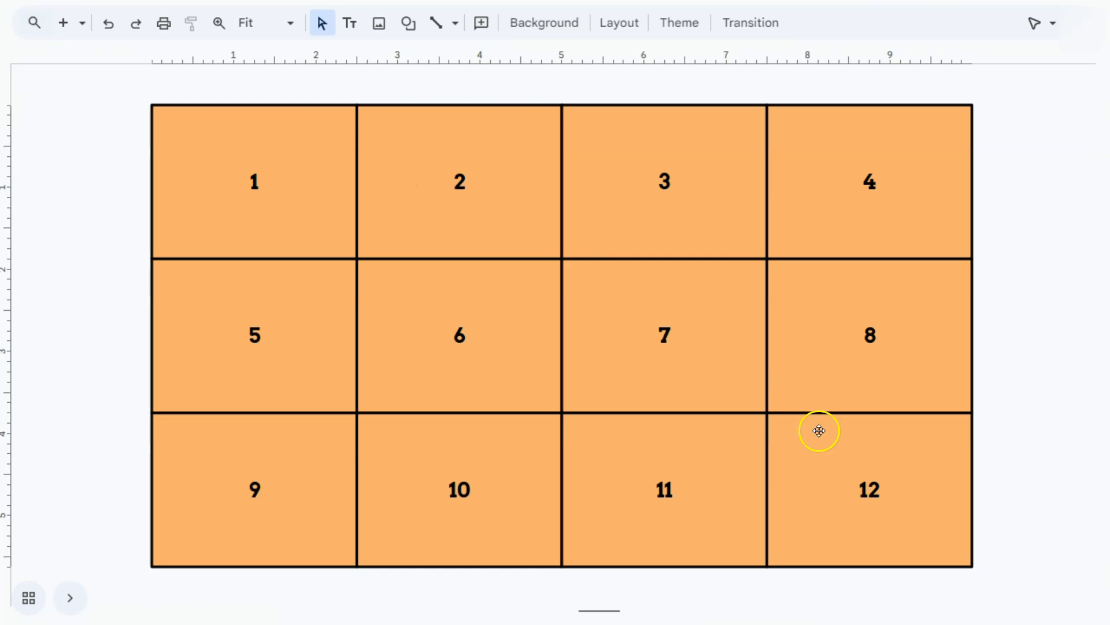
Delete rectangles 8, 6 and 3 to uncover those parts of the picture, and restore the hidden menus
{"action": "left_click", "coordinate": [875, 343]}
{"action": "left_click", "coordinate": [1018, 312]}
{"action": "left_click", "coordinate": [854, 305]}
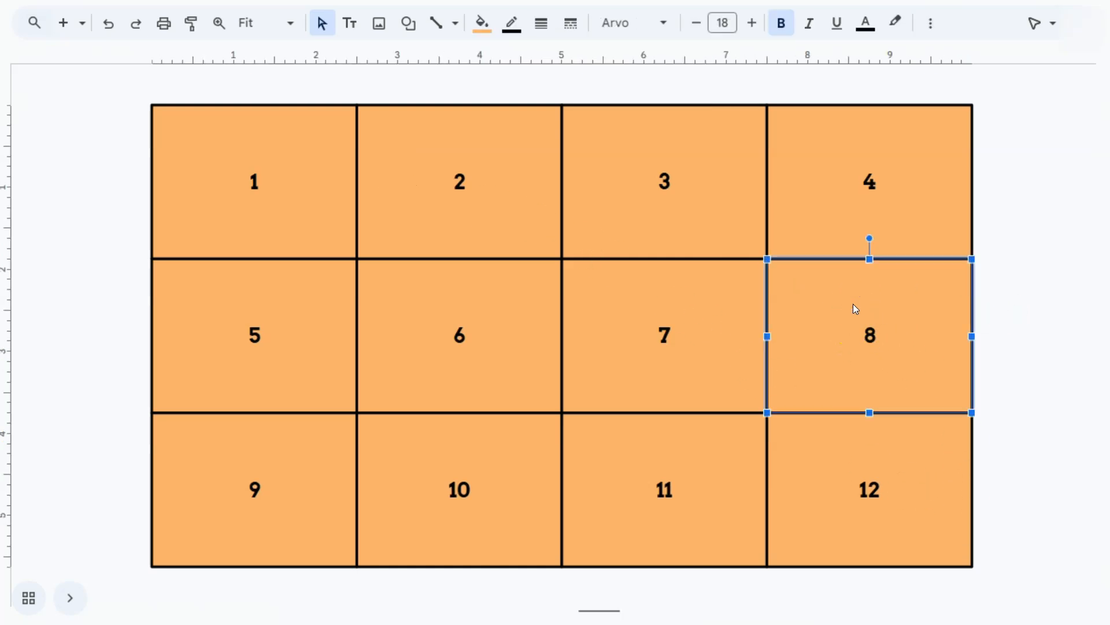
{"action": "key", "text": "Delete"}
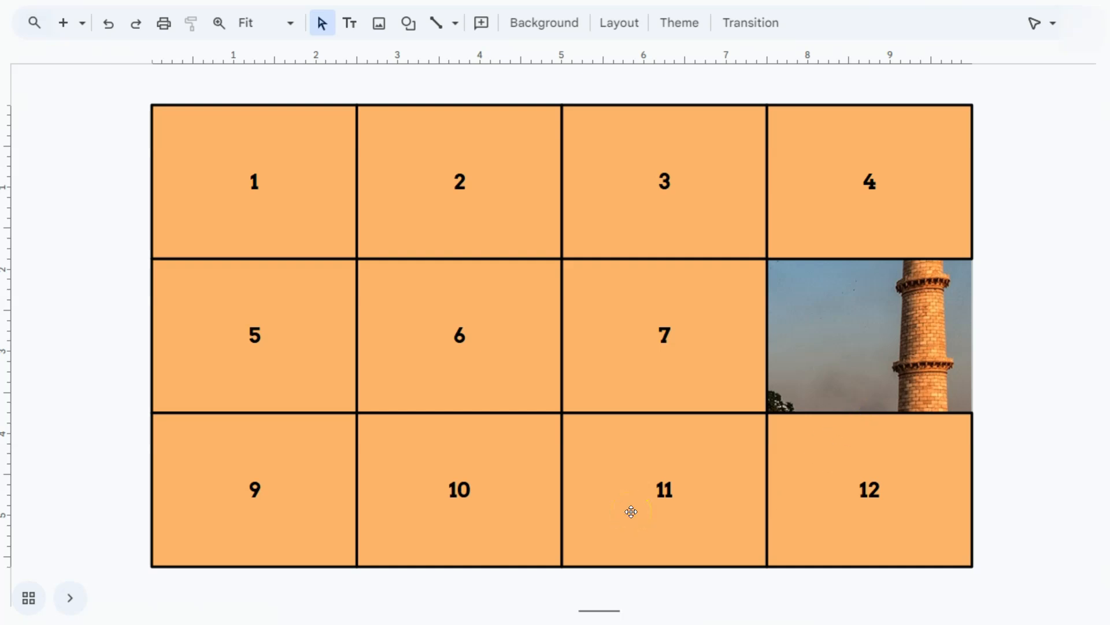
{"action": "left_click", "coordinate": [523, 332]}
{"action": "key", "text": "Delete"}
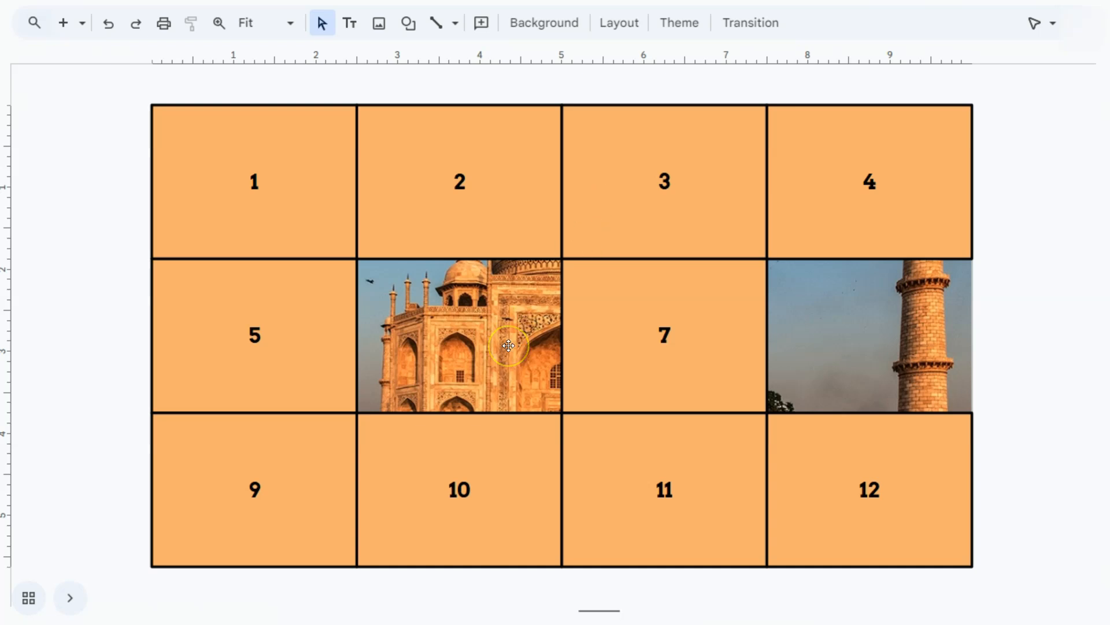
{"action": "left_click", "coordinate": [607, 212]}
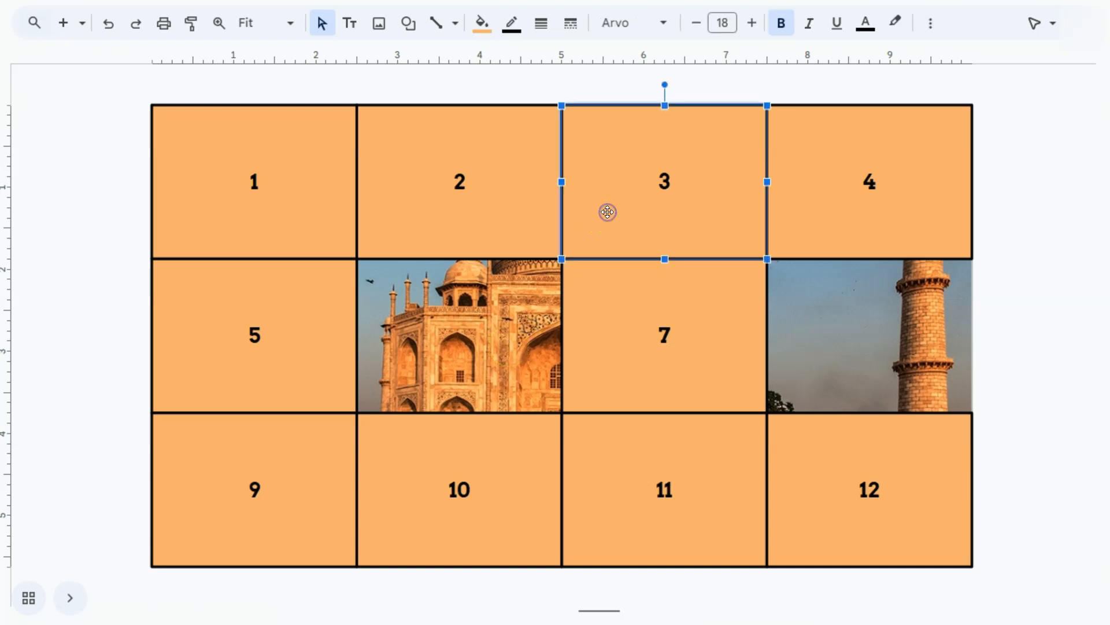
{"action": "key", "text": "Delete"}
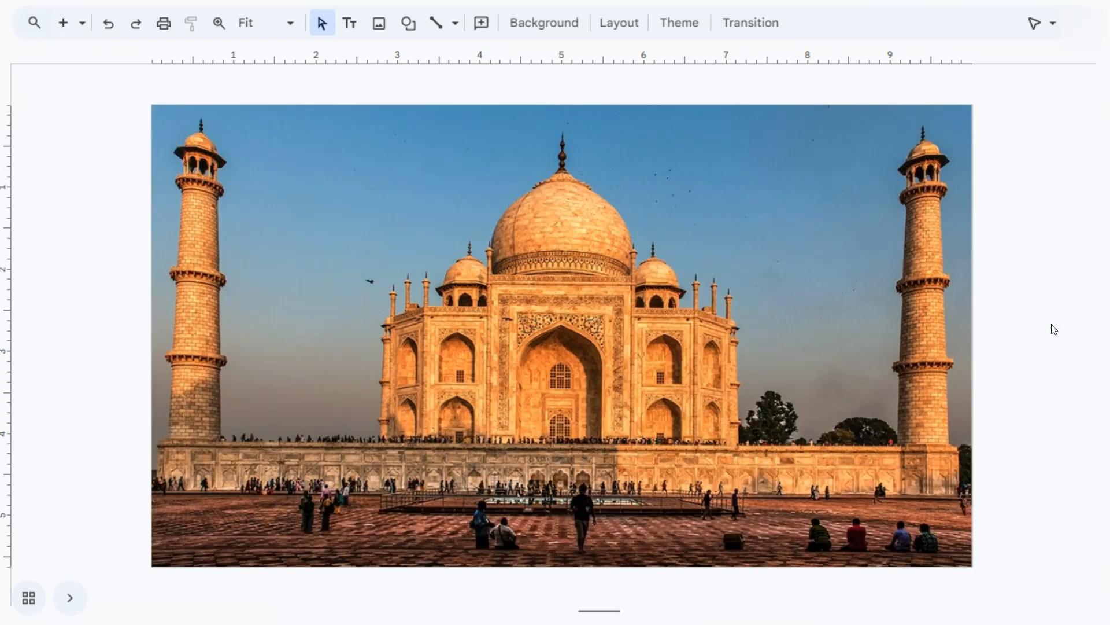
{"action": "key", "text": "ctrl+shift+f"}
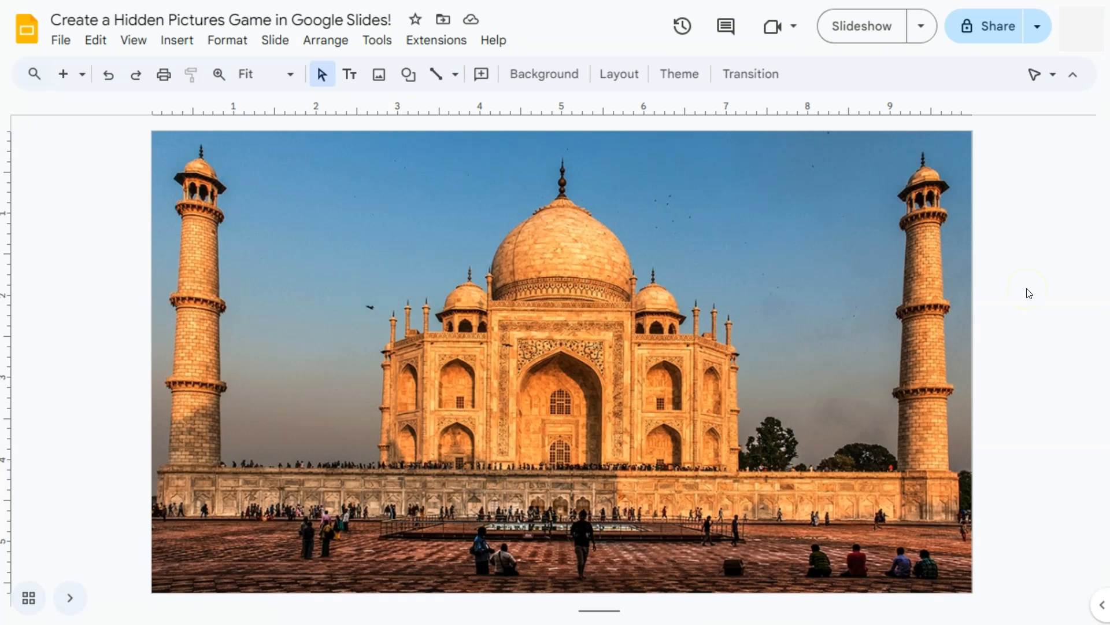